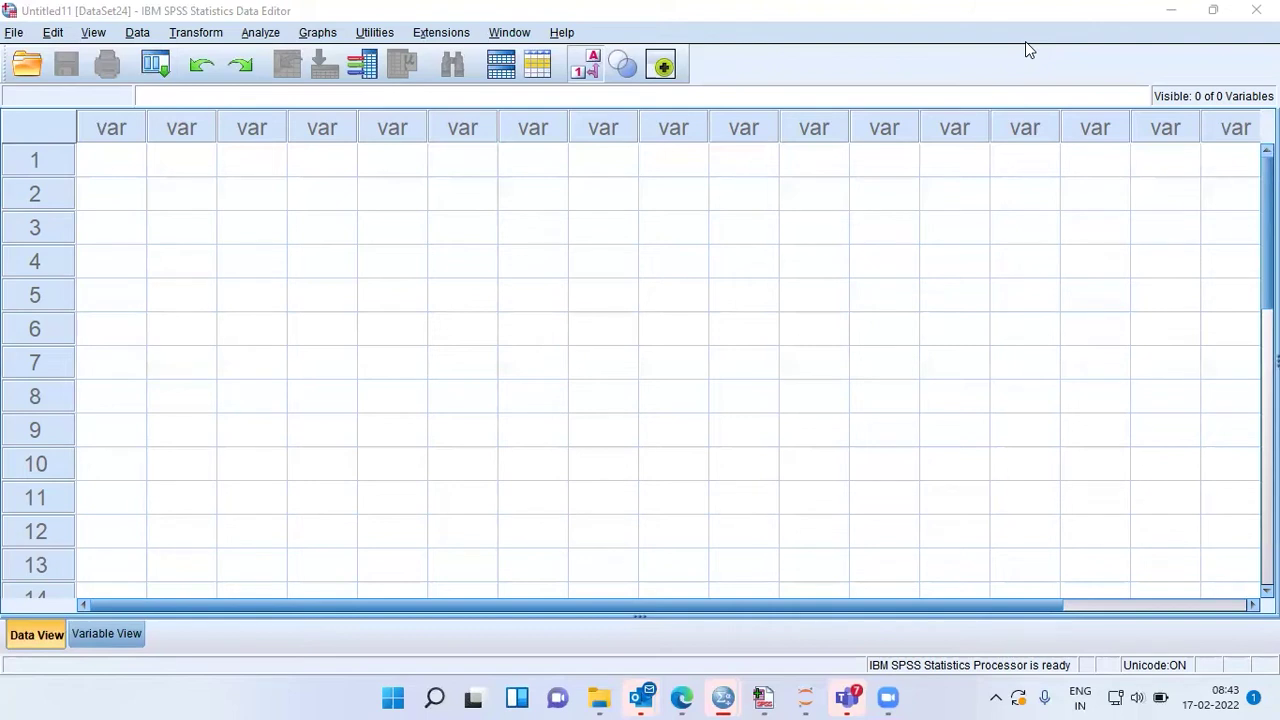
- Open the recently used data file polishing.sav
click(14, 33)
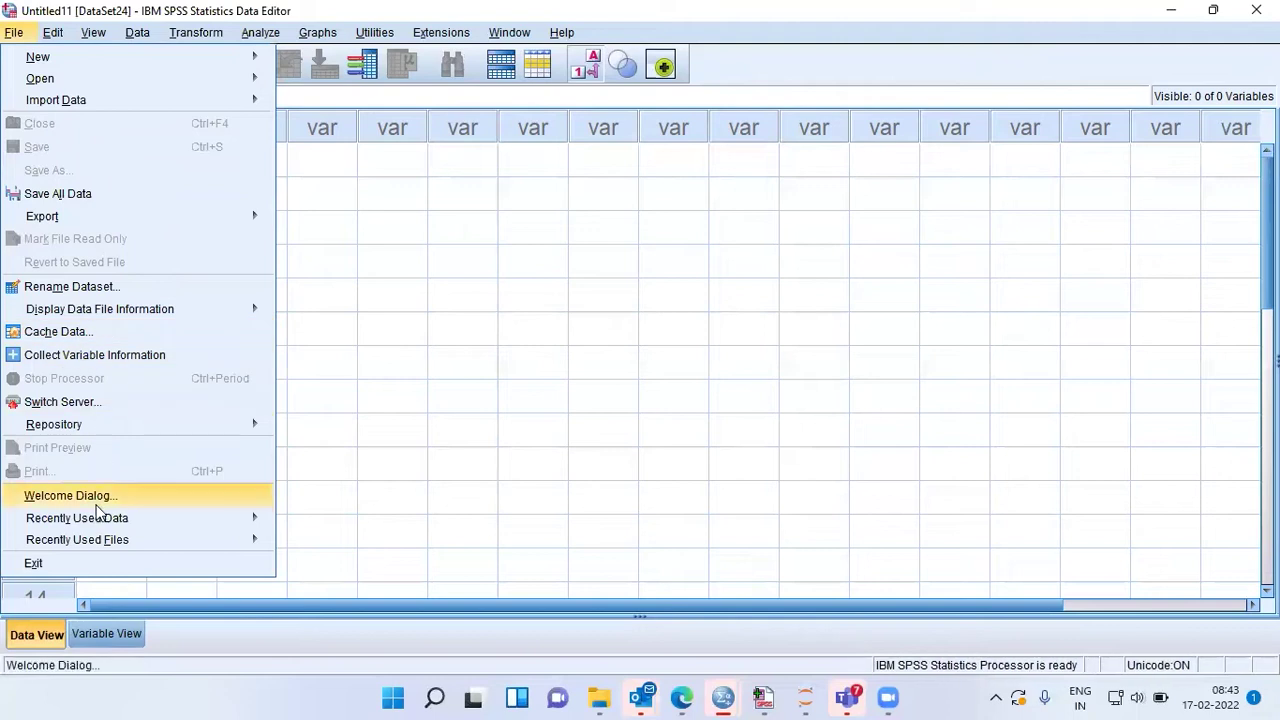
mouse_move(94, 546)
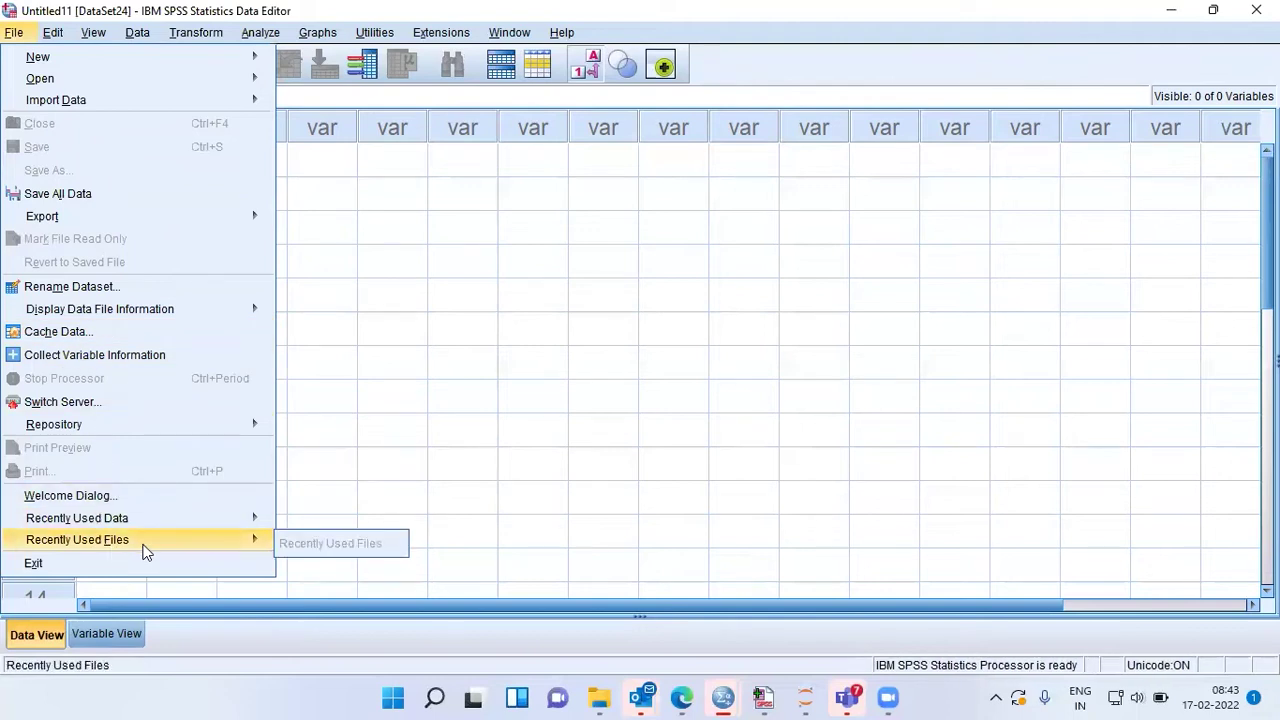
mouse_move(152, 521)
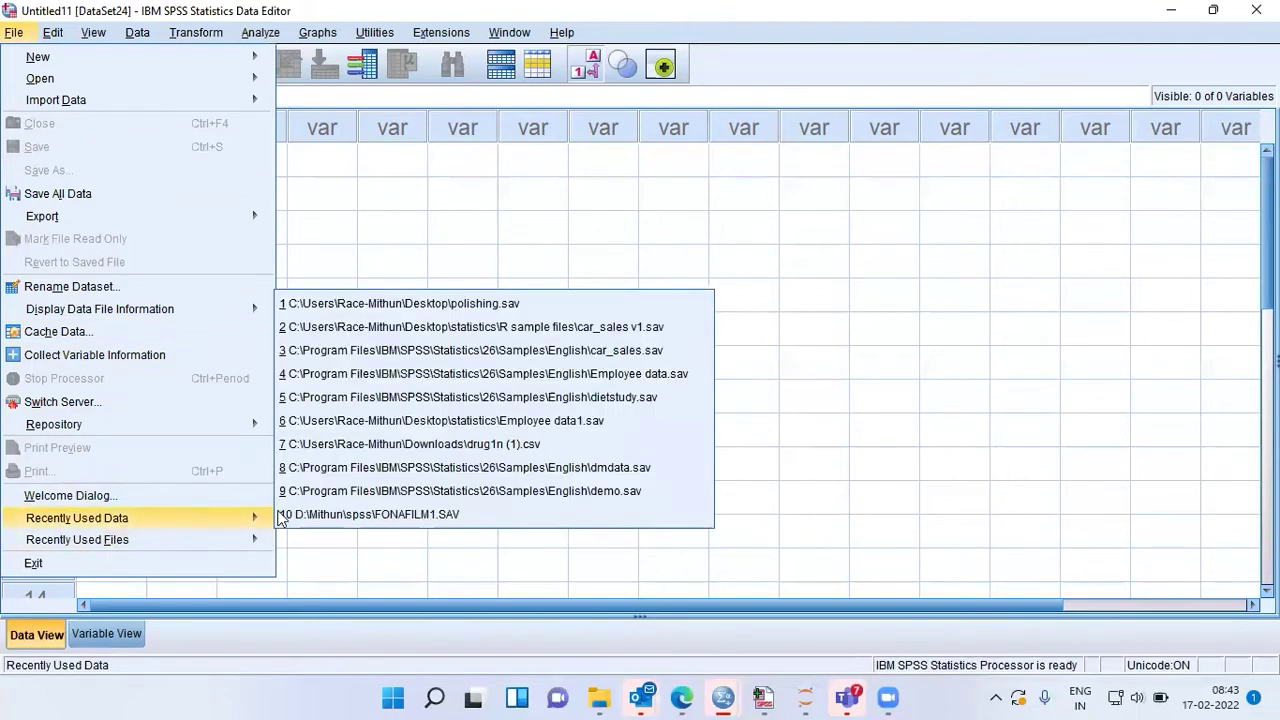
click(468, 311)
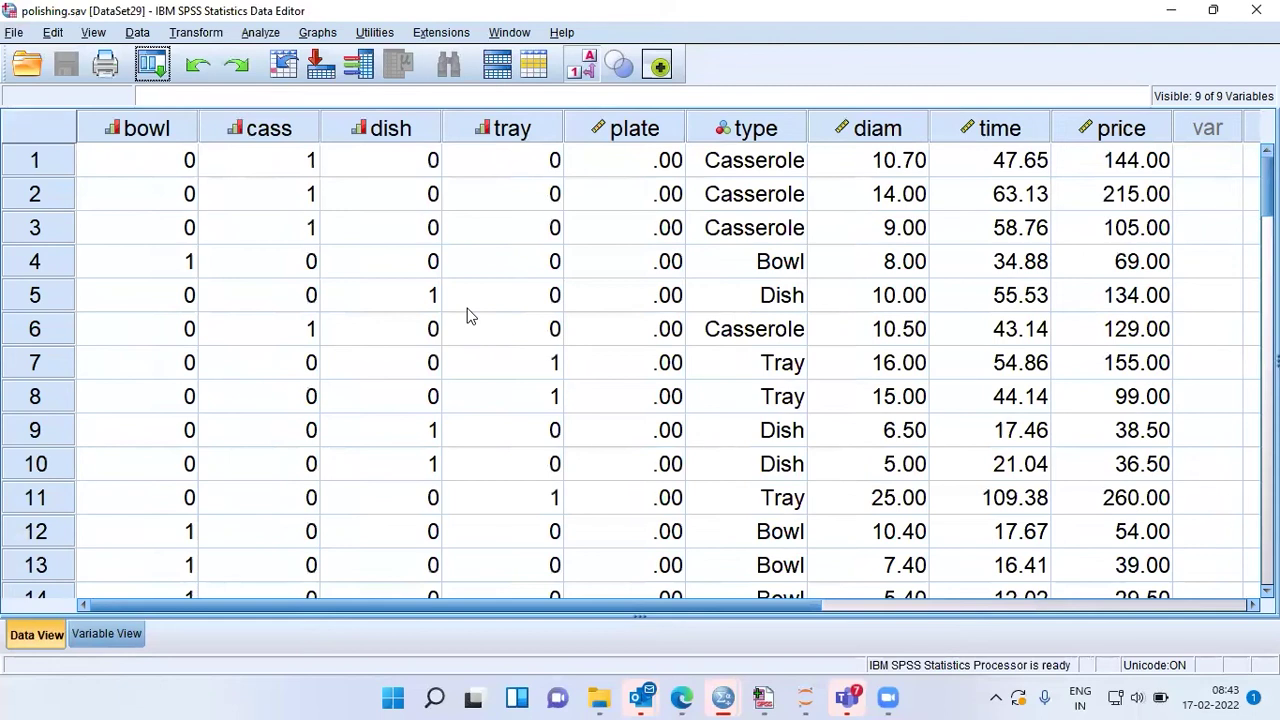
- Examine the dataset's variables, from the bowl-to-plate indicator columns through type, diam, time and price
click(186, 135)
drag(229, 135, 591, 106)
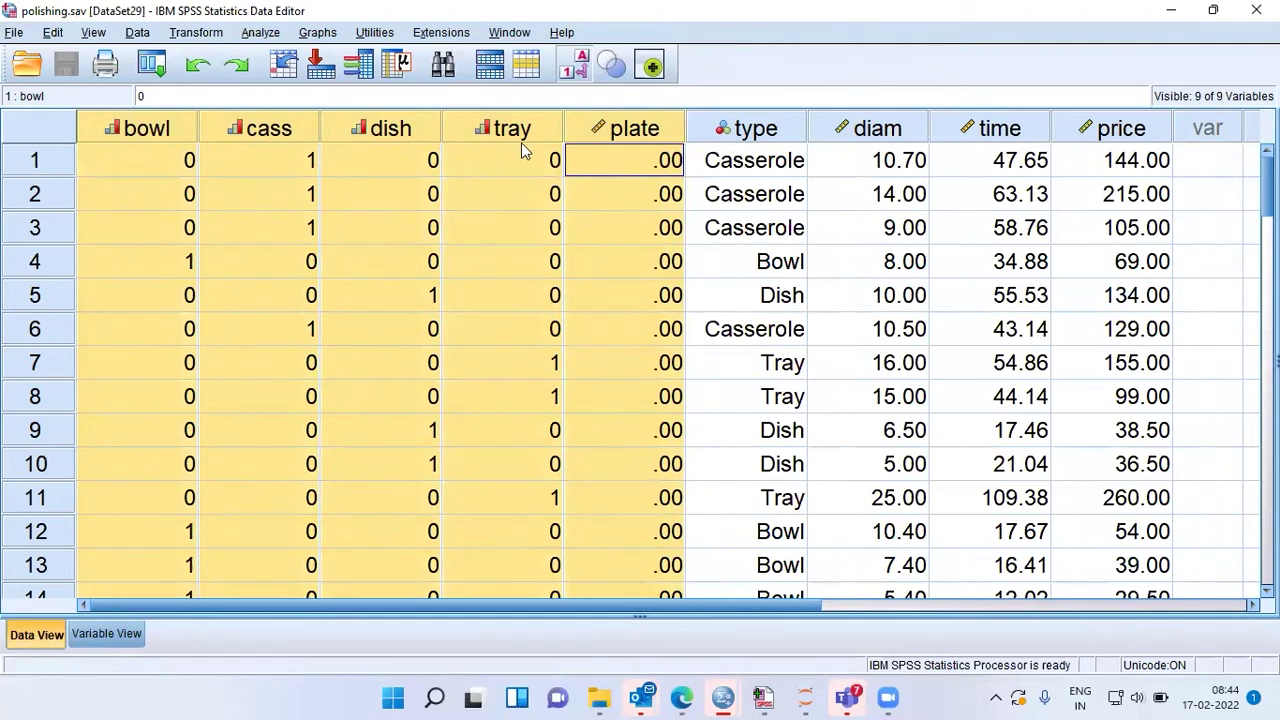
click(752, 134)
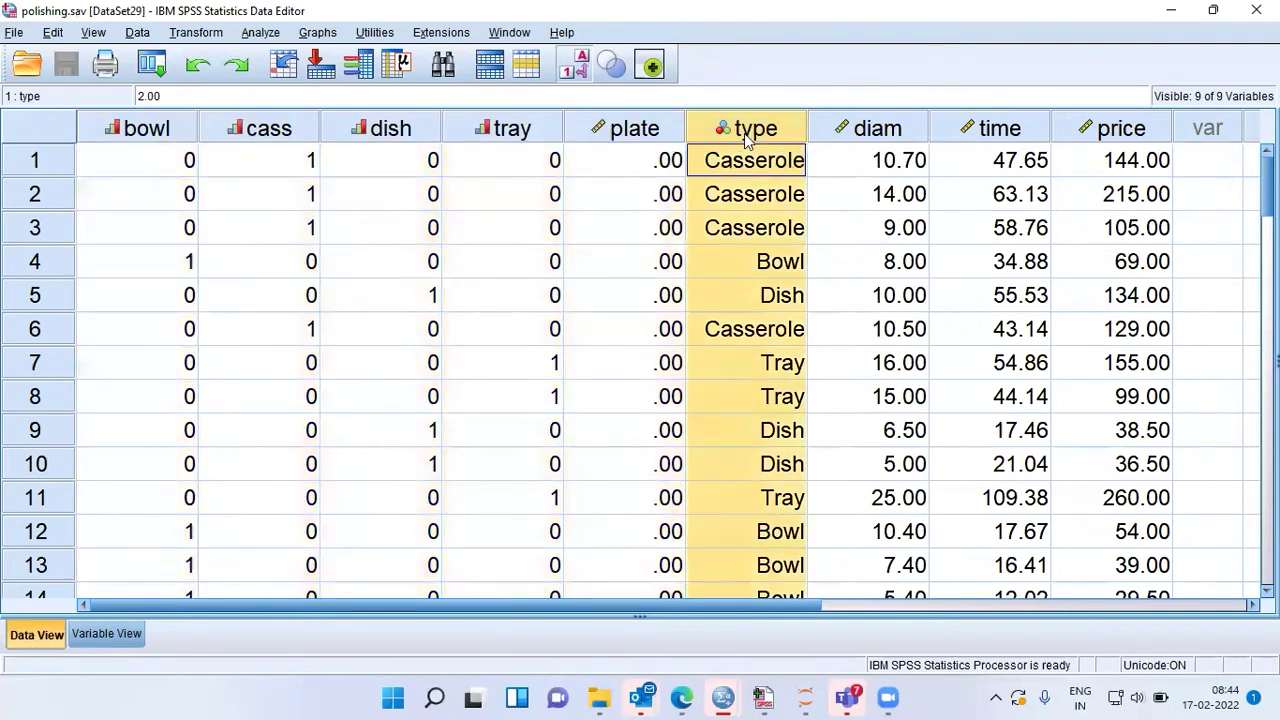
mouse_move(666, 607)
mouse_down()
mouse_move(920, 595)
mouse_move(997, 584)
mouse_move(991, 574)
mouse_up()
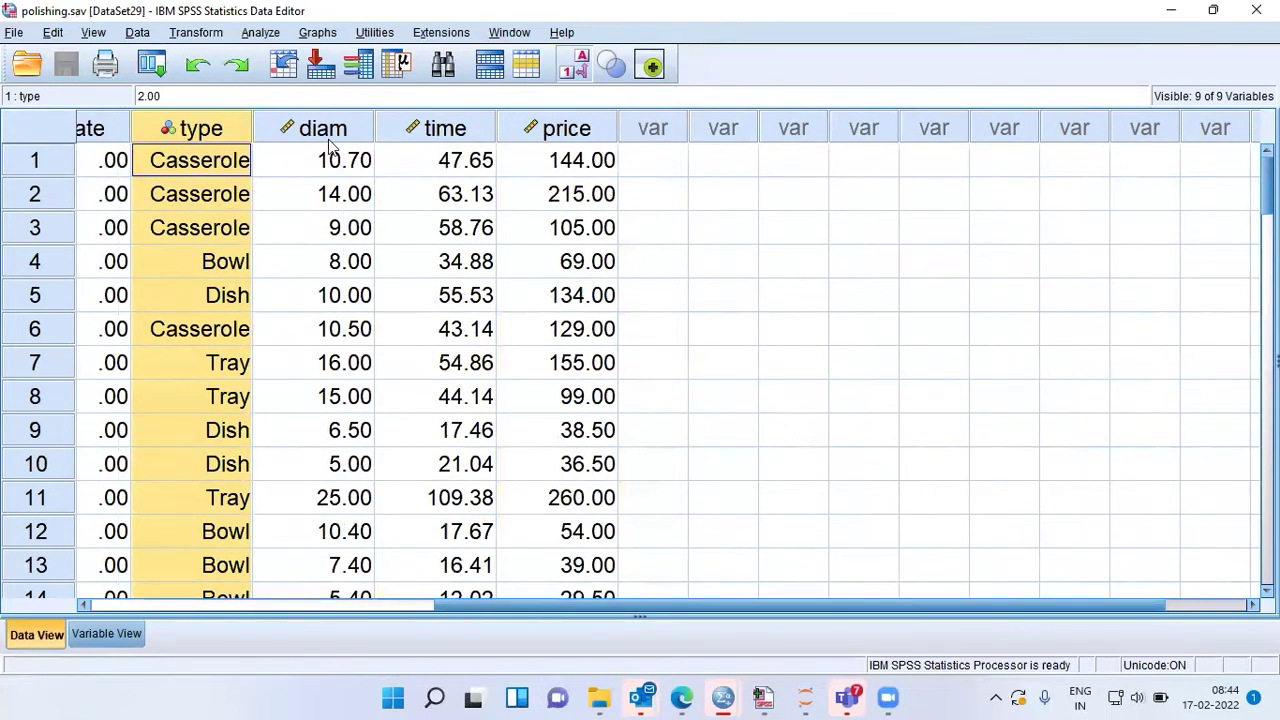
click(446, 130)
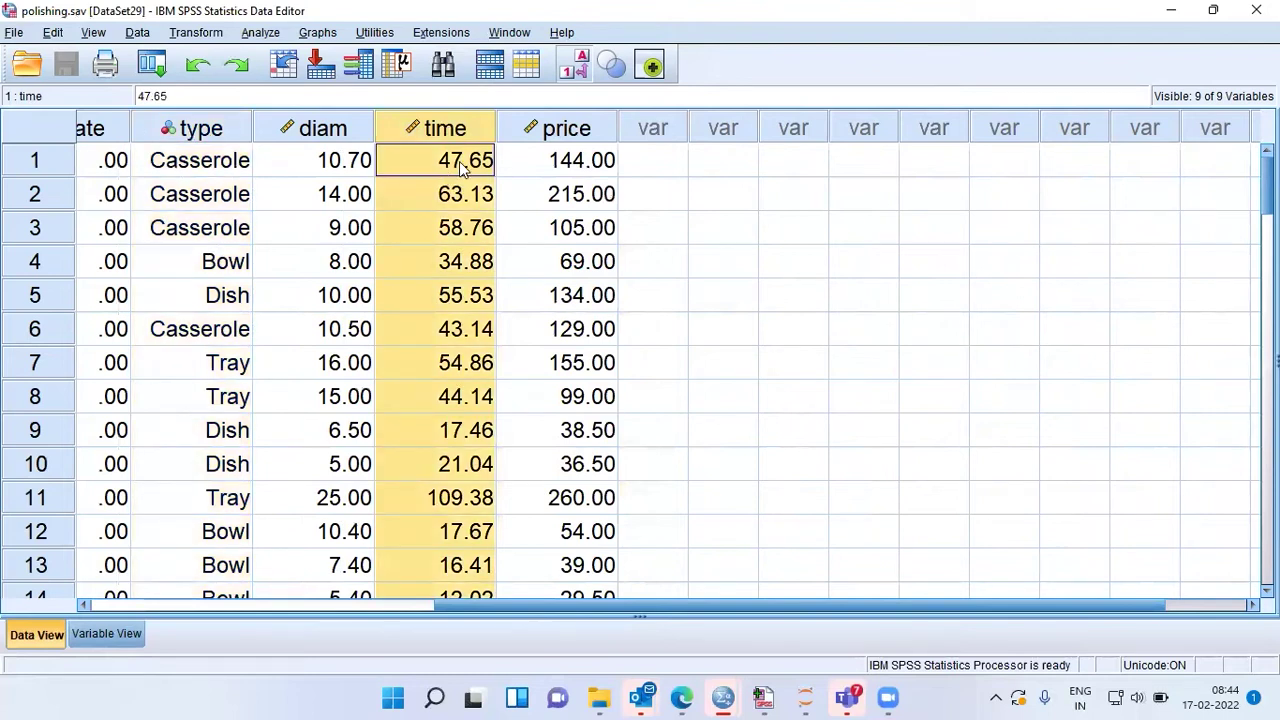
click(343, 166)
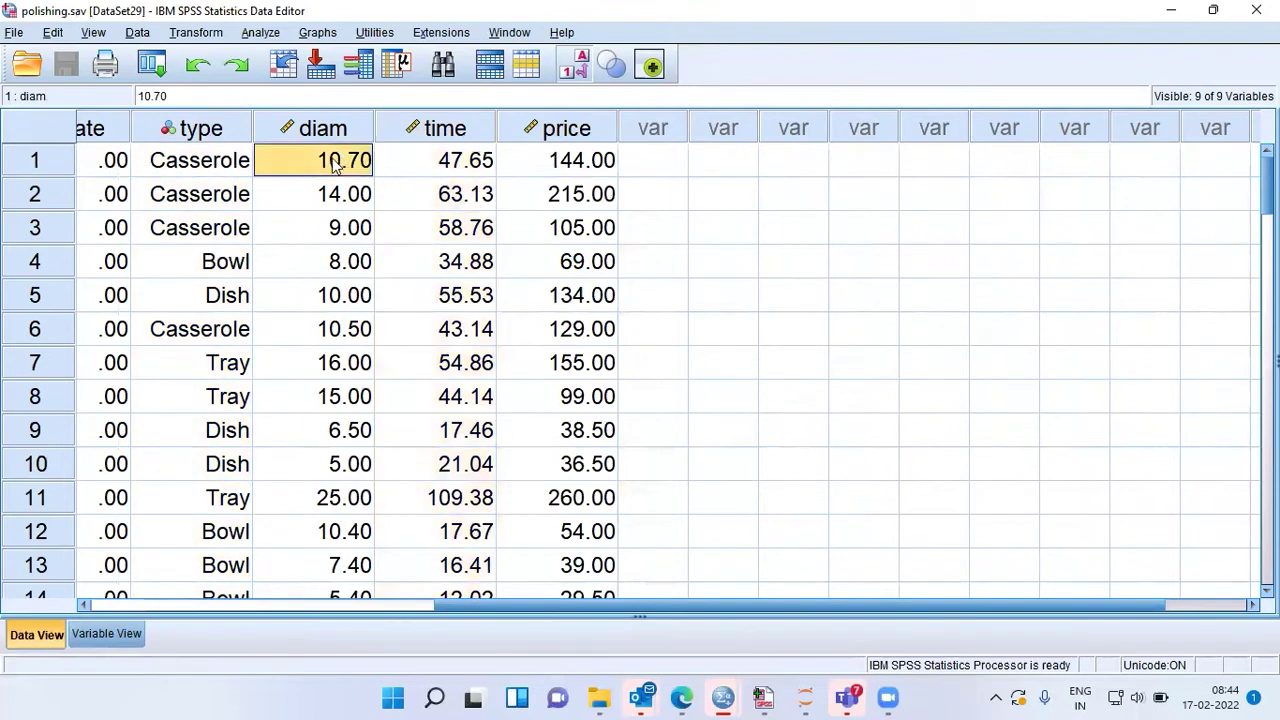
click(235, 170)
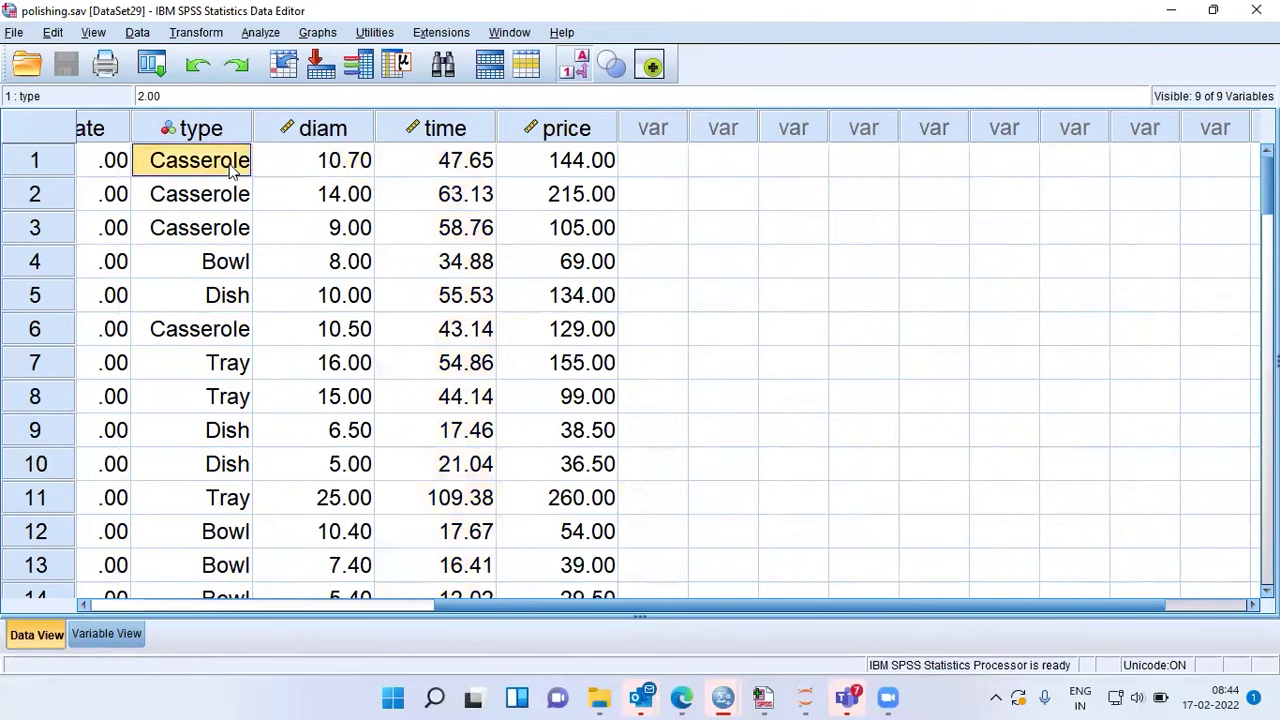
click(352, 173)
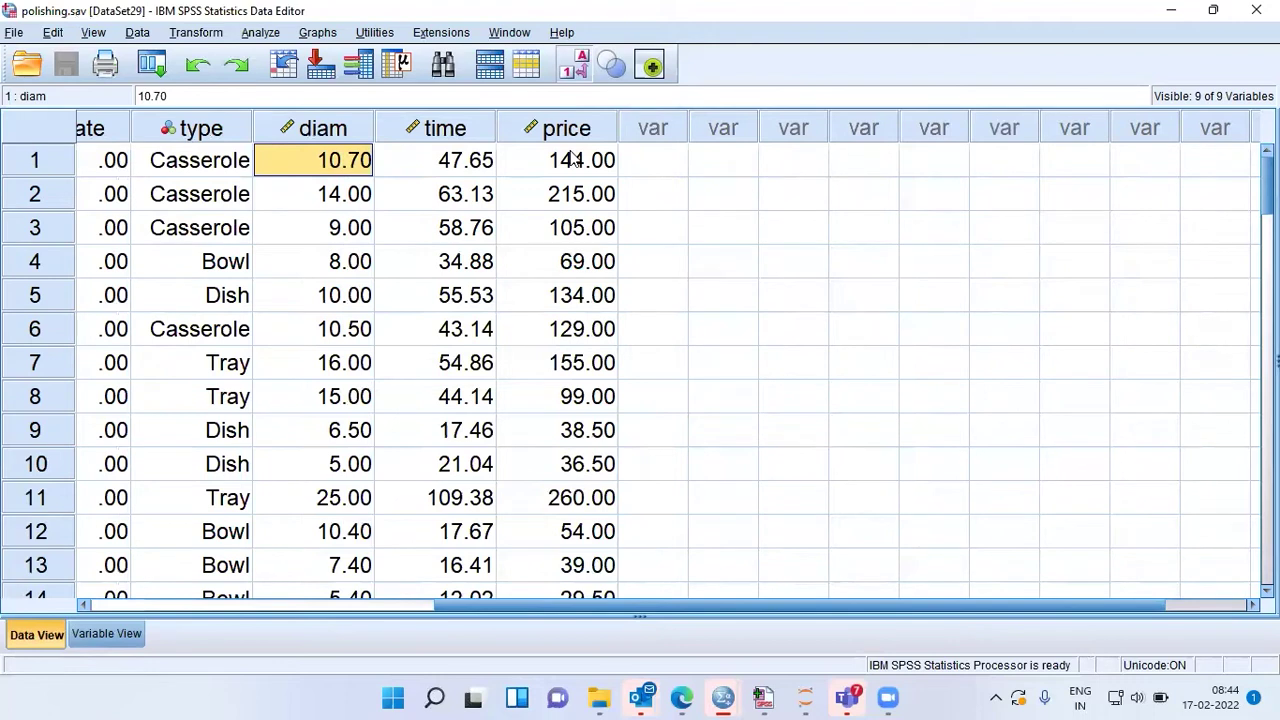
click(602, 128)
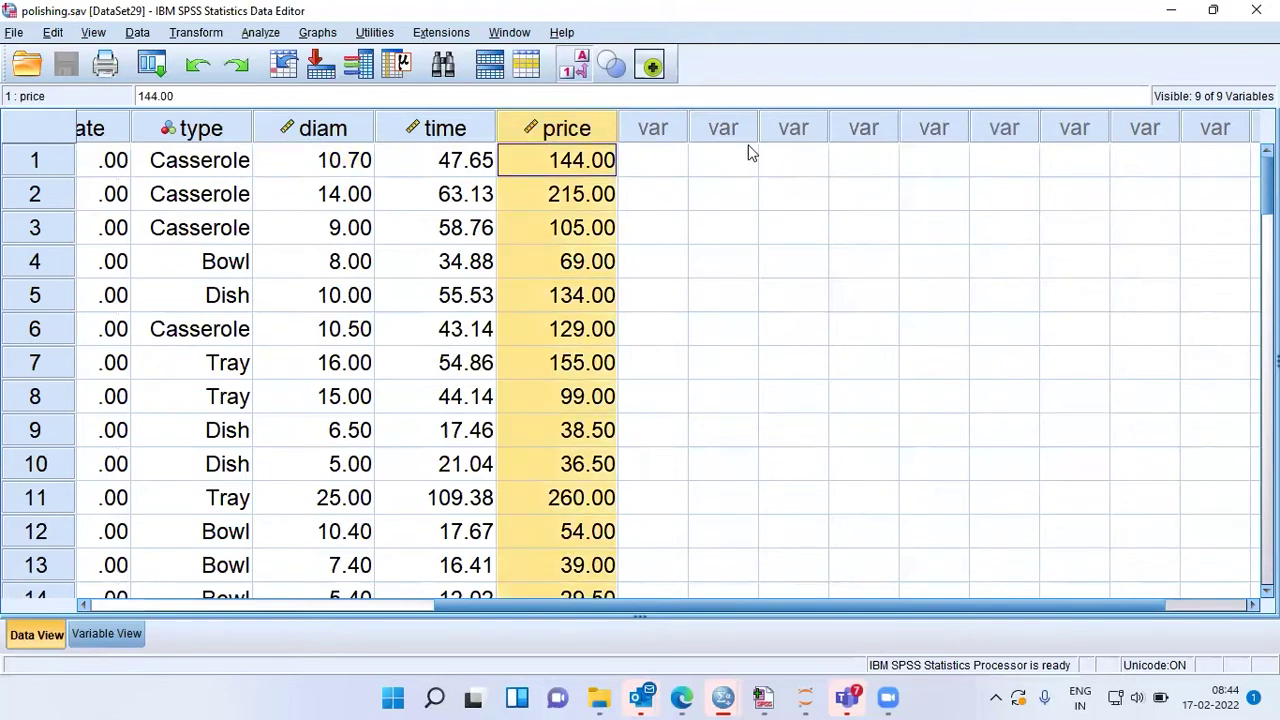
- Read the type, diam, time and price values of the first two cases
click(227, 170)
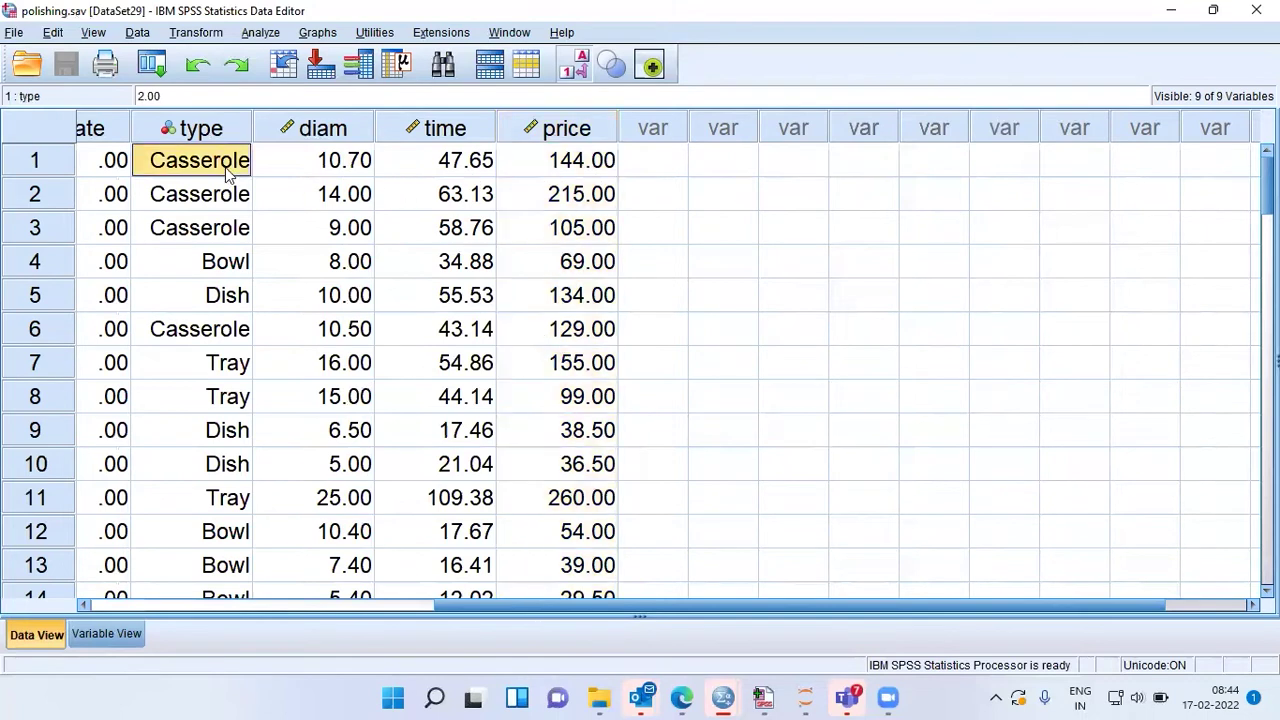
click(345, 176)
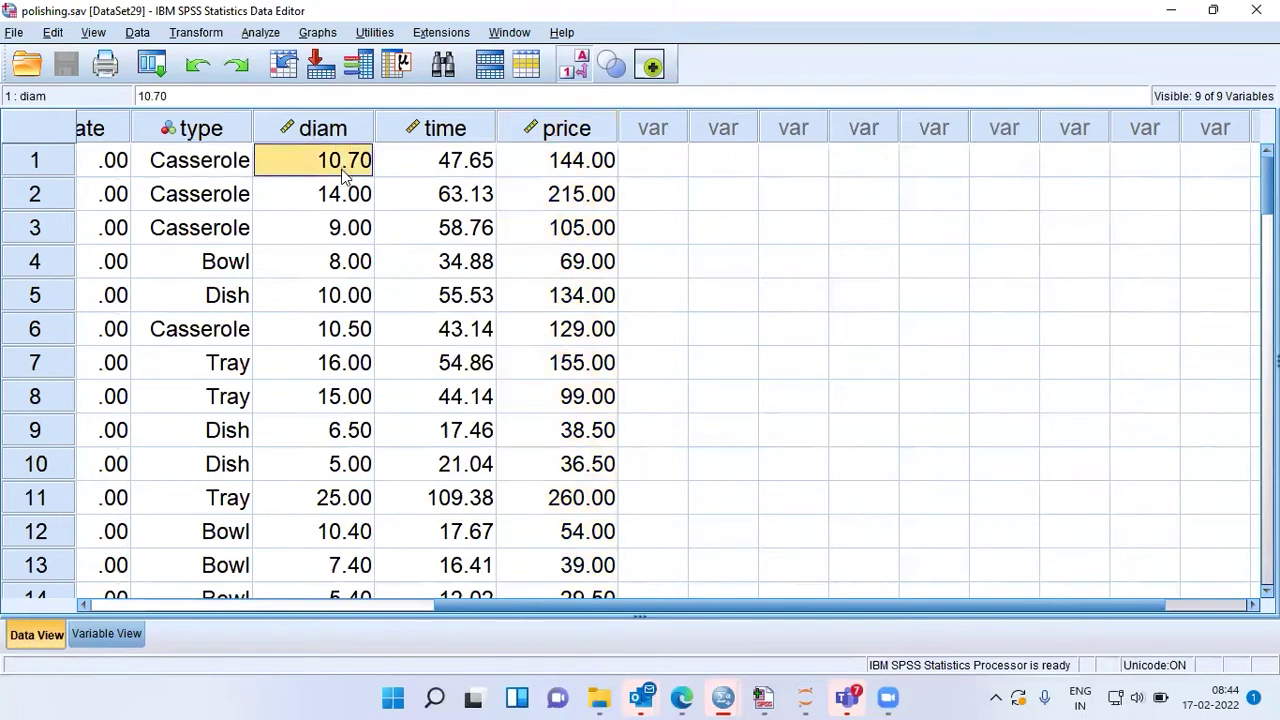
click(465, 171)
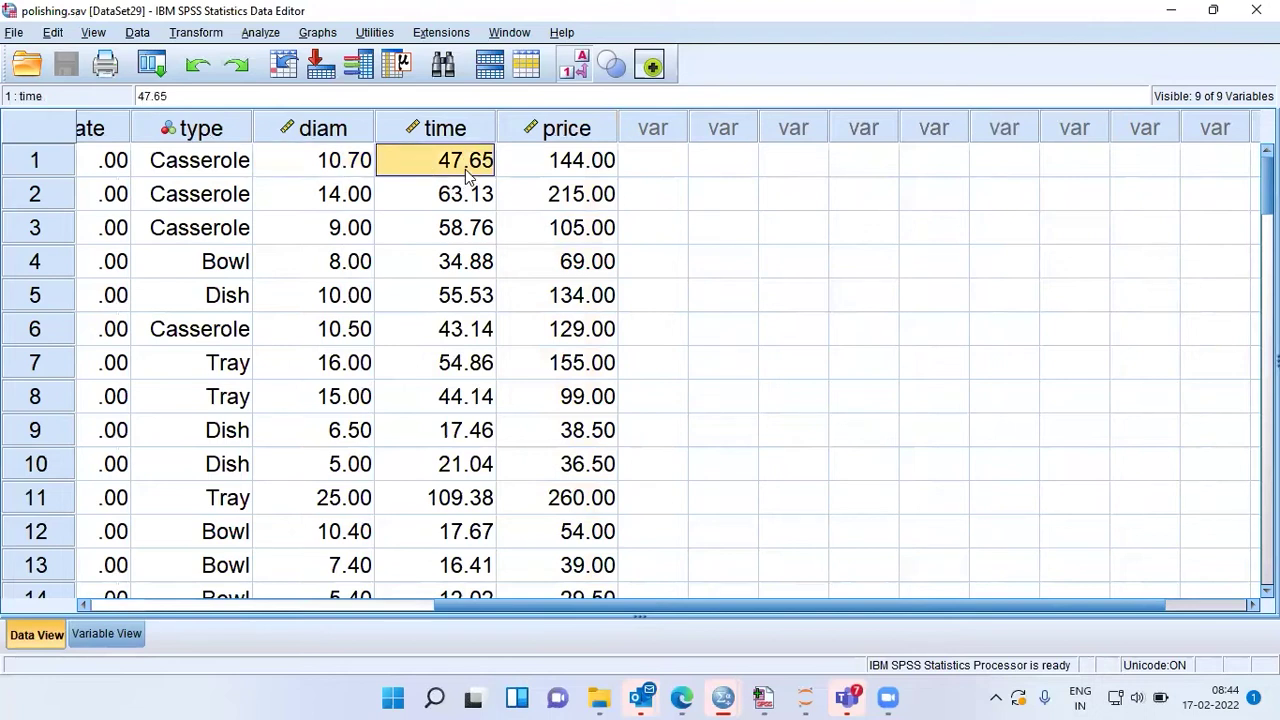
click(566, 169)
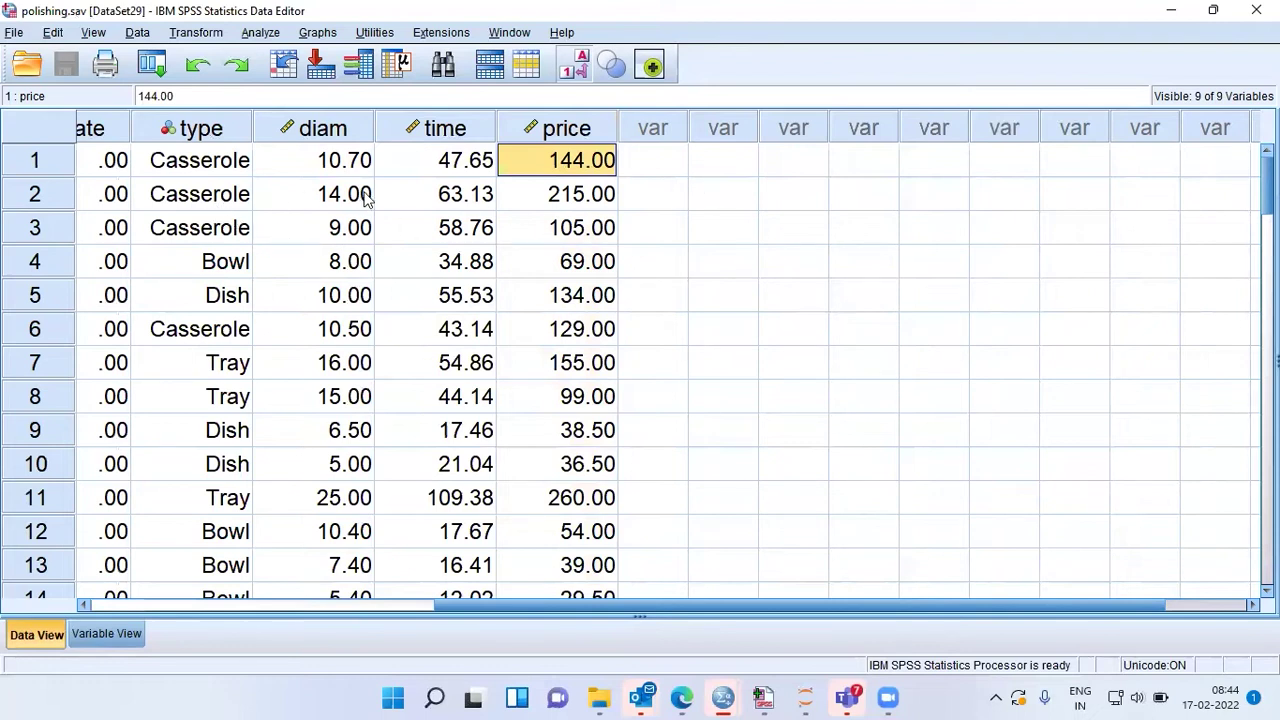
click(238, 205)
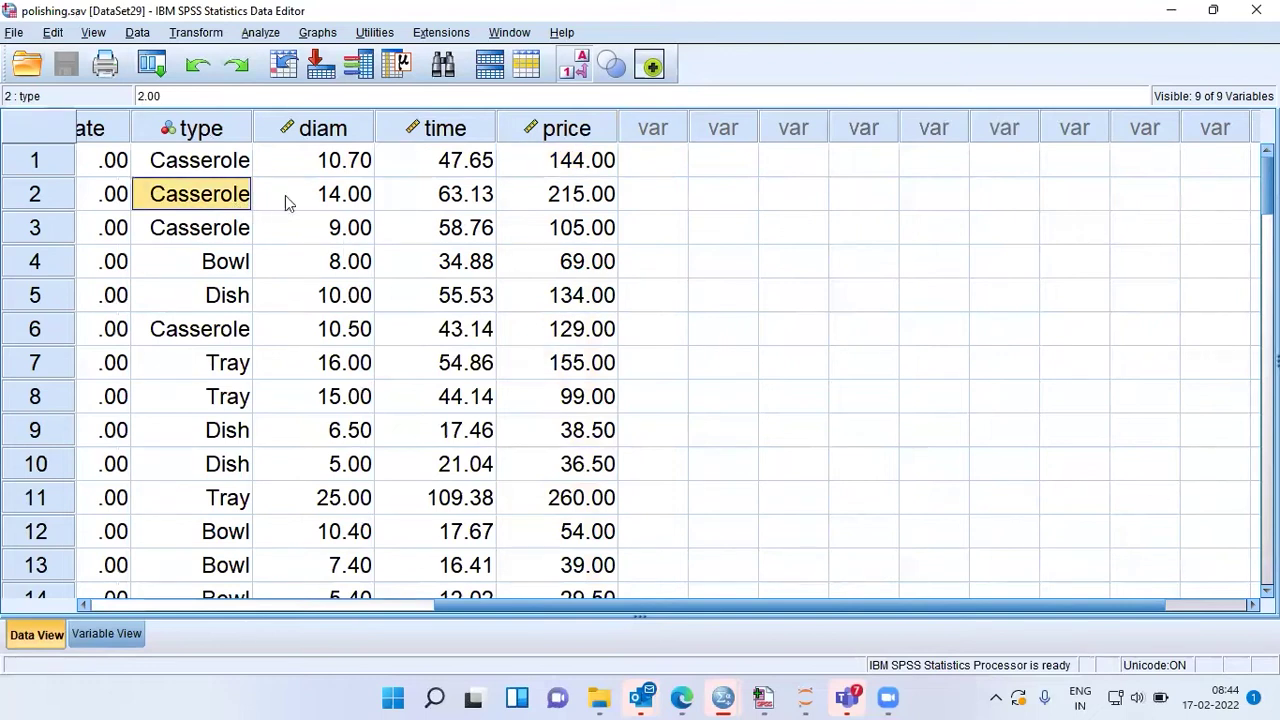
click(338, 198)
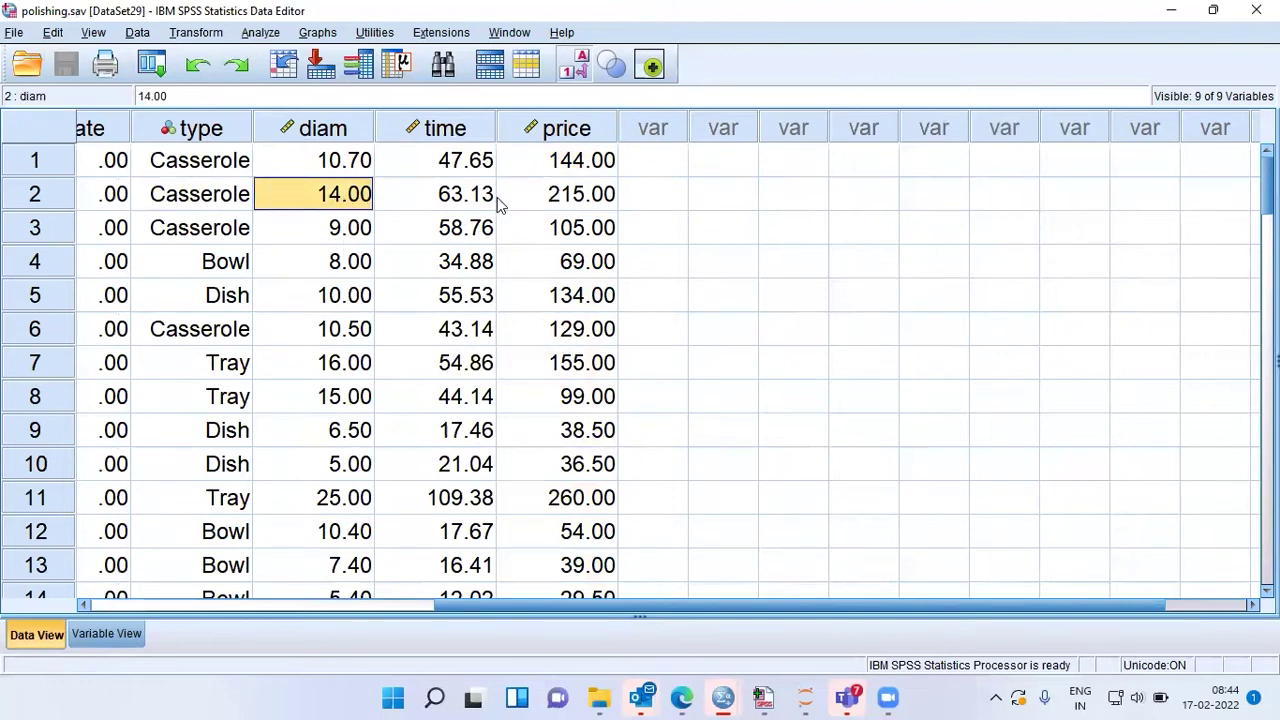
click(474, 208)
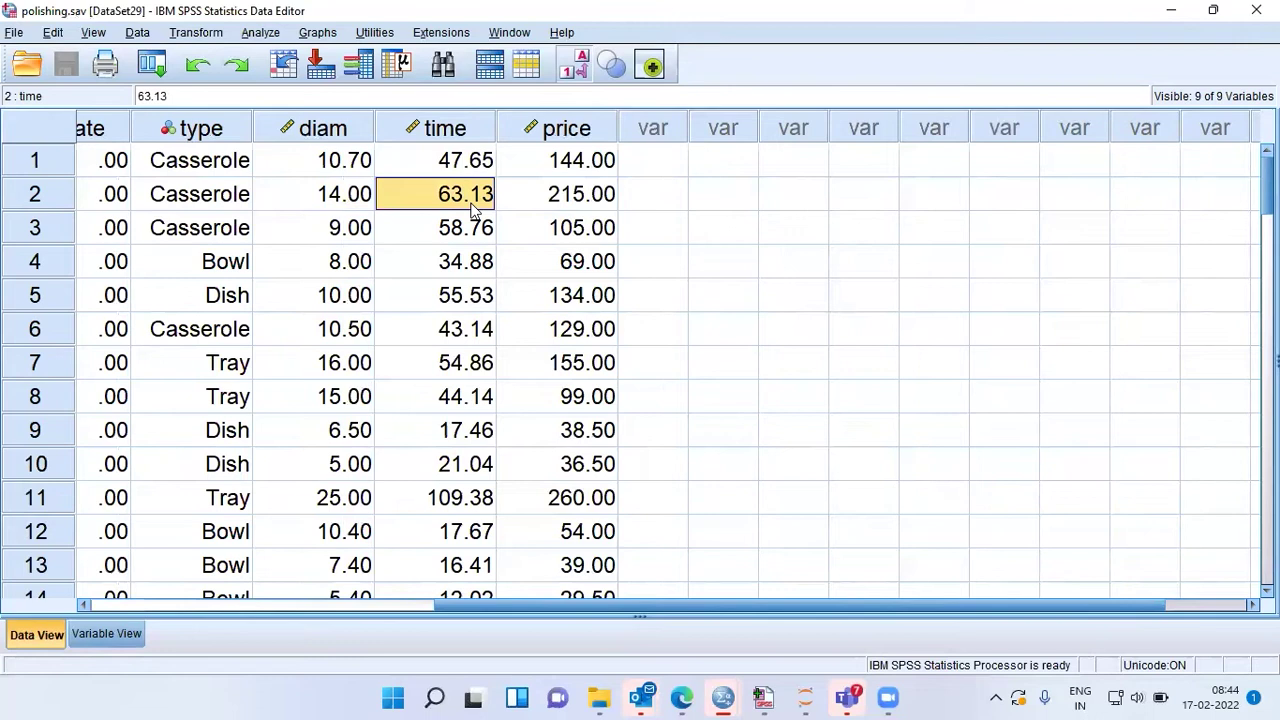
click(575, 202)
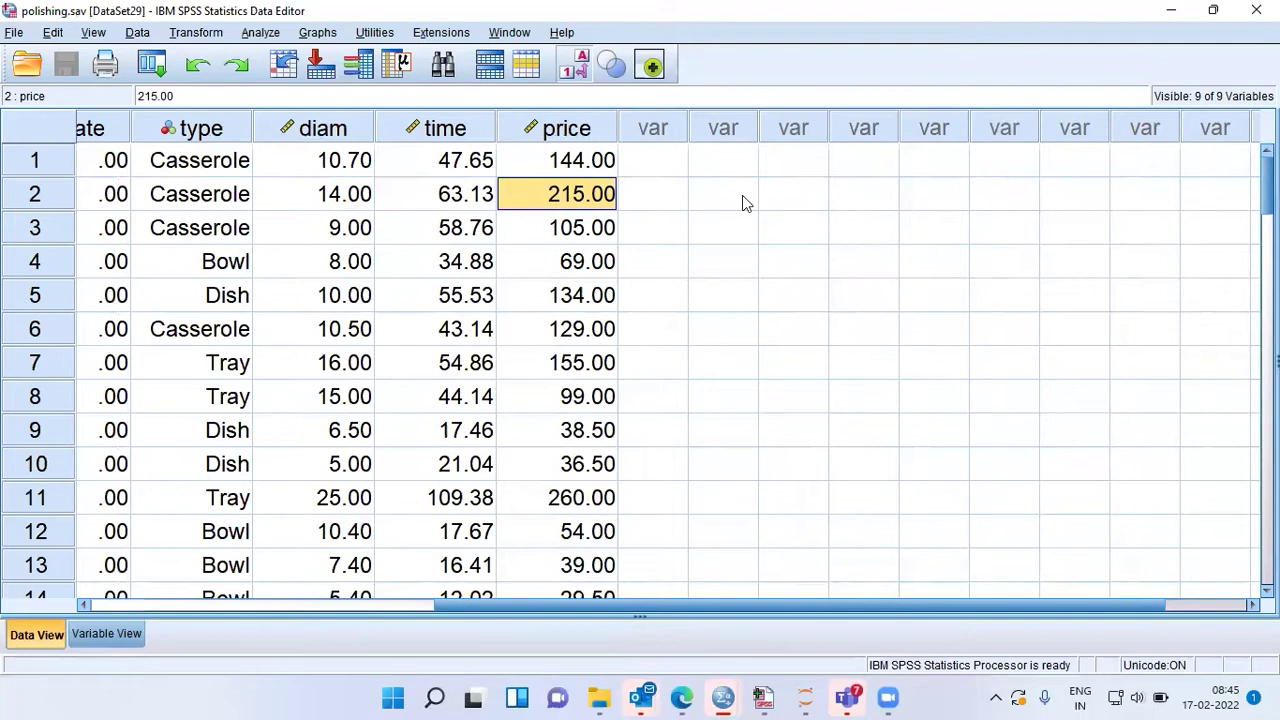
- Start a linear regression with time as the dependent variable
click(262, 38)
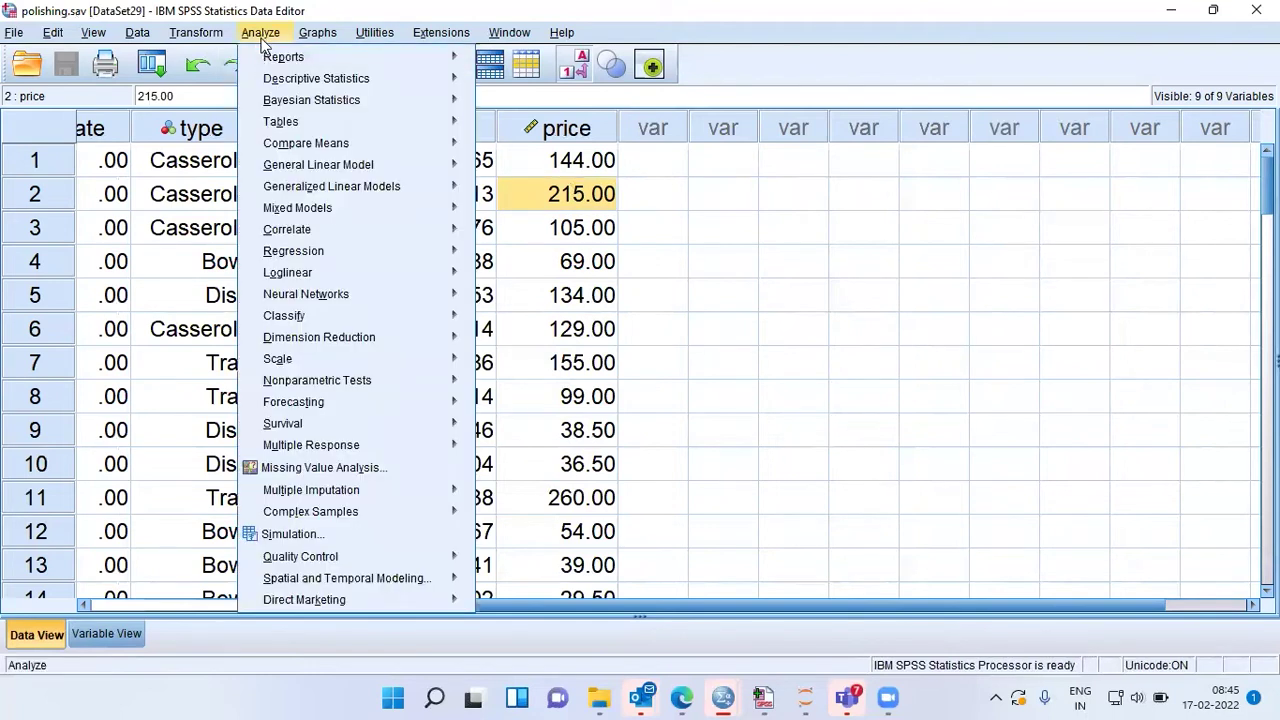
mouse_move(307, 262)
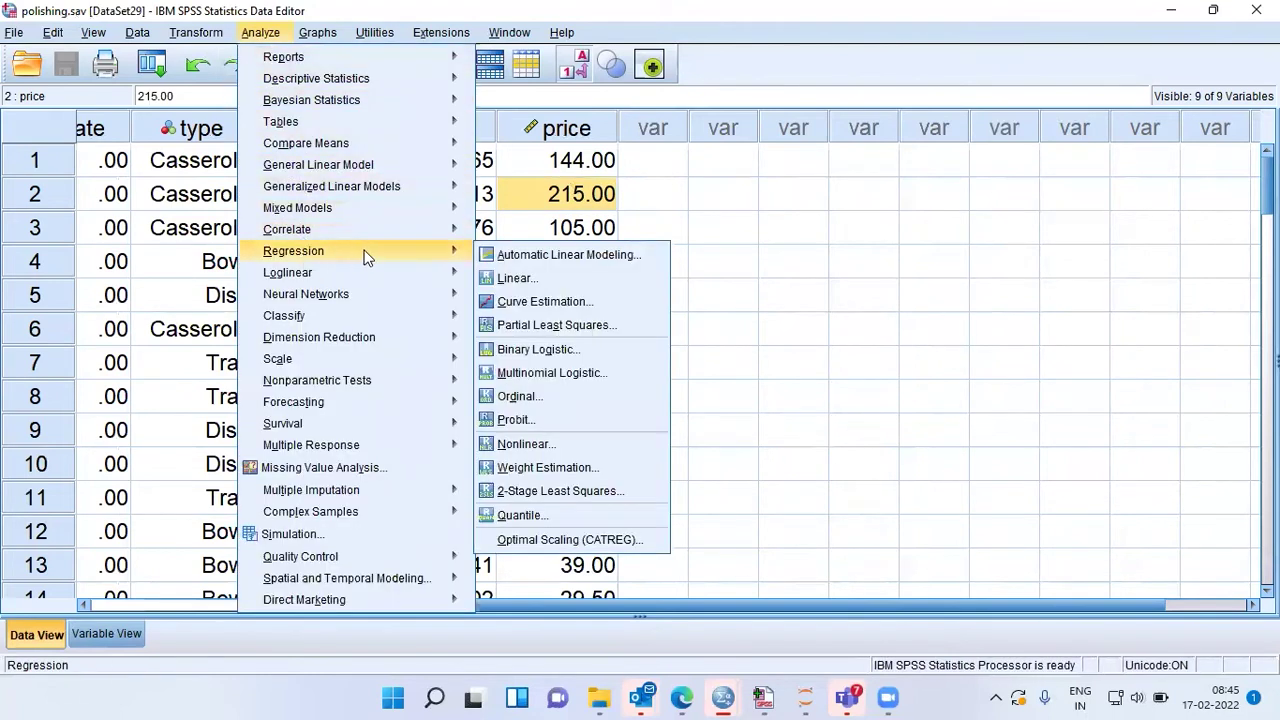
click(563, 280)
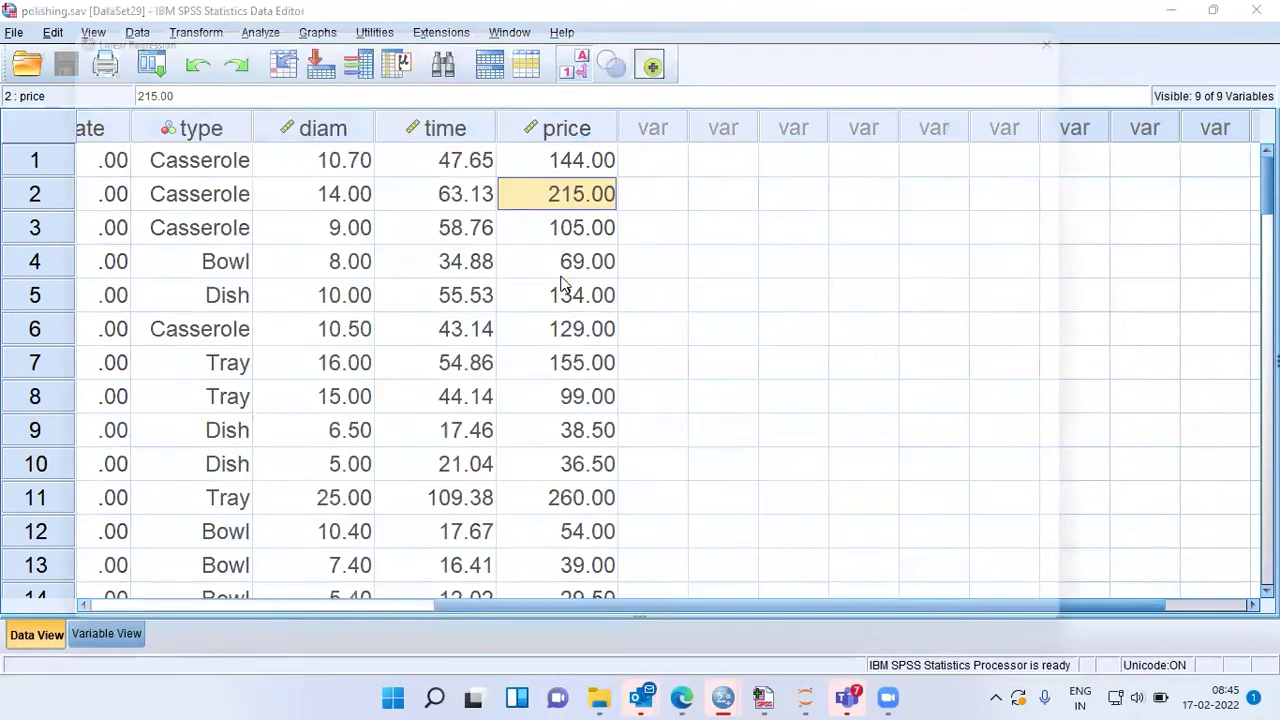
click(572, 66)
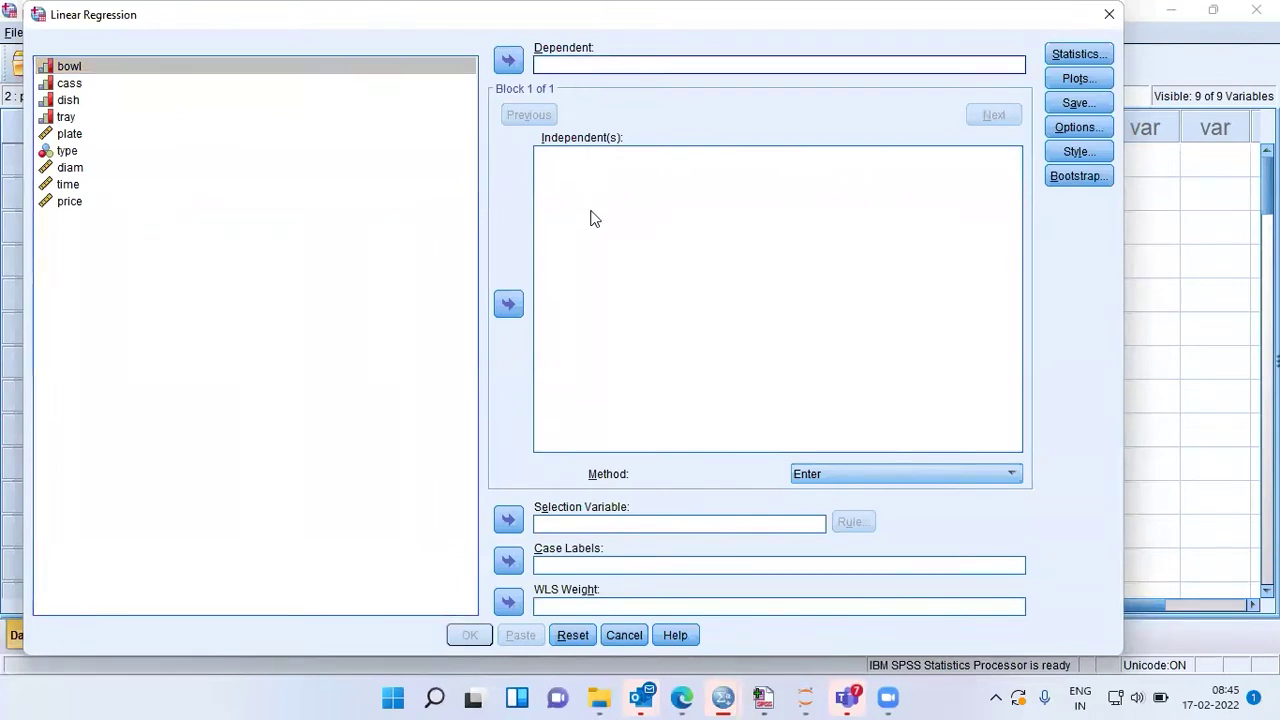
click(78, 186)
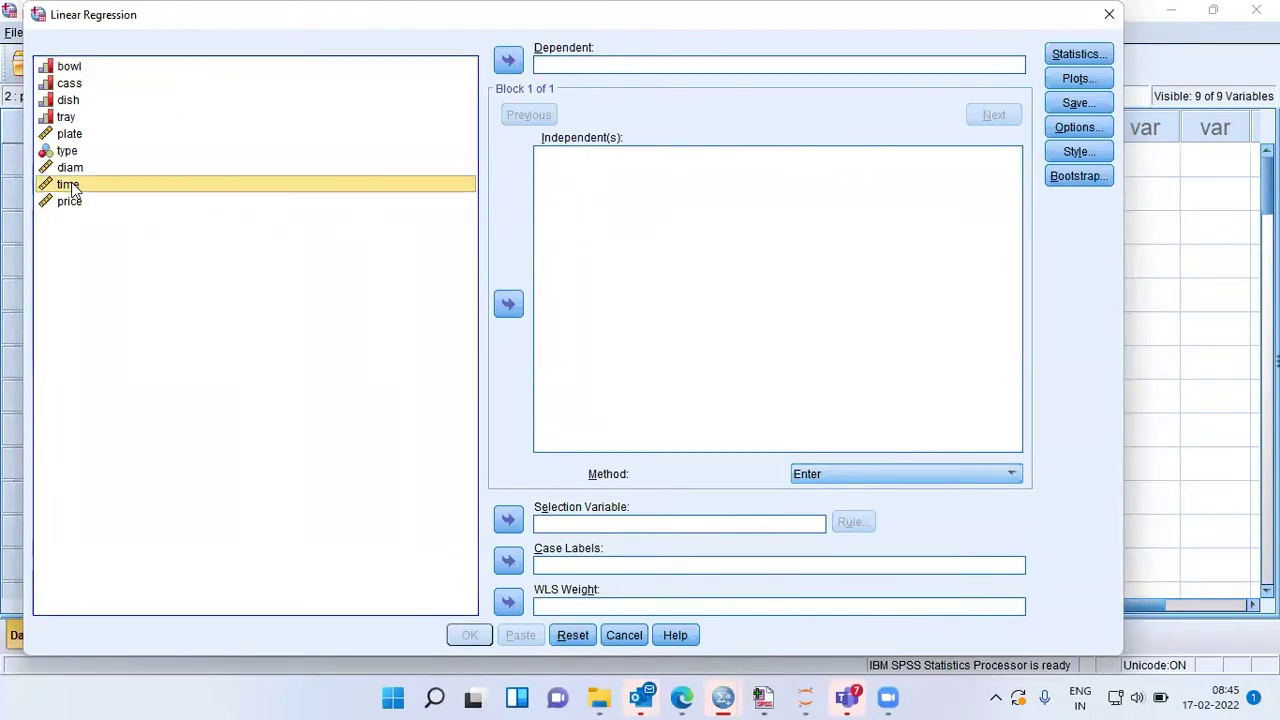
click(509, 62)
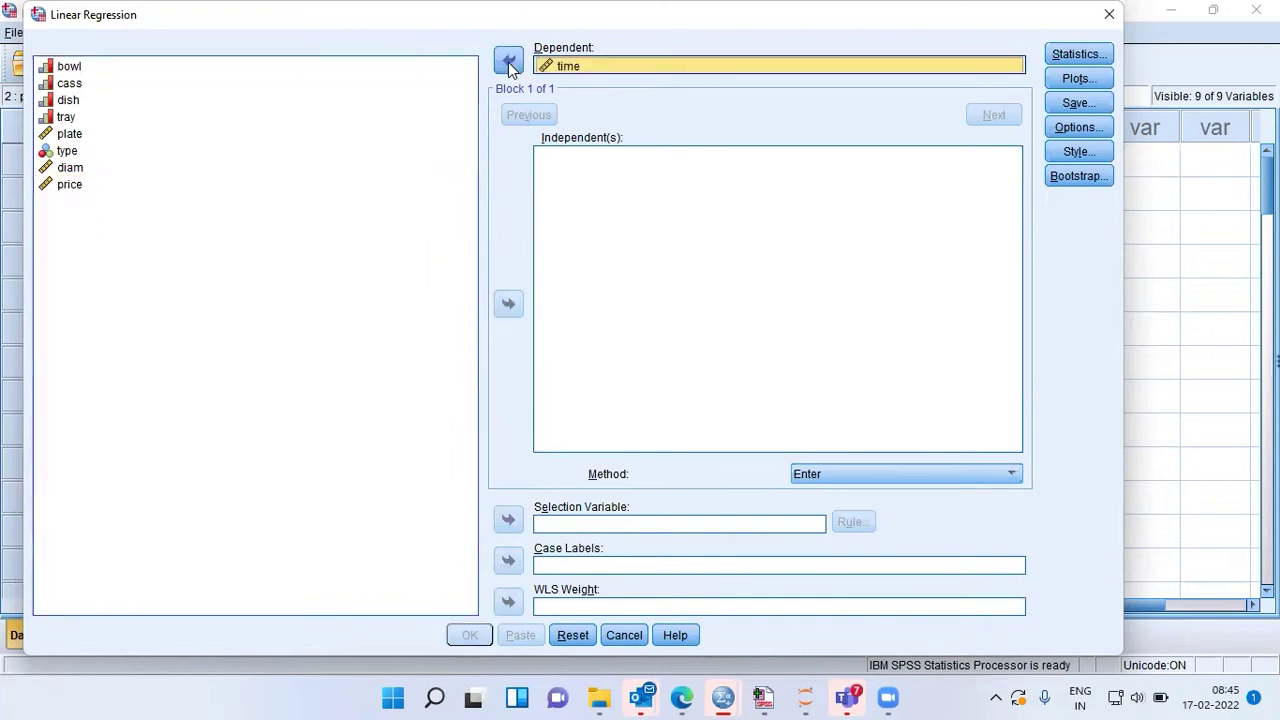
- Add diam as the independent variable of the linear regression
click(72, 168)
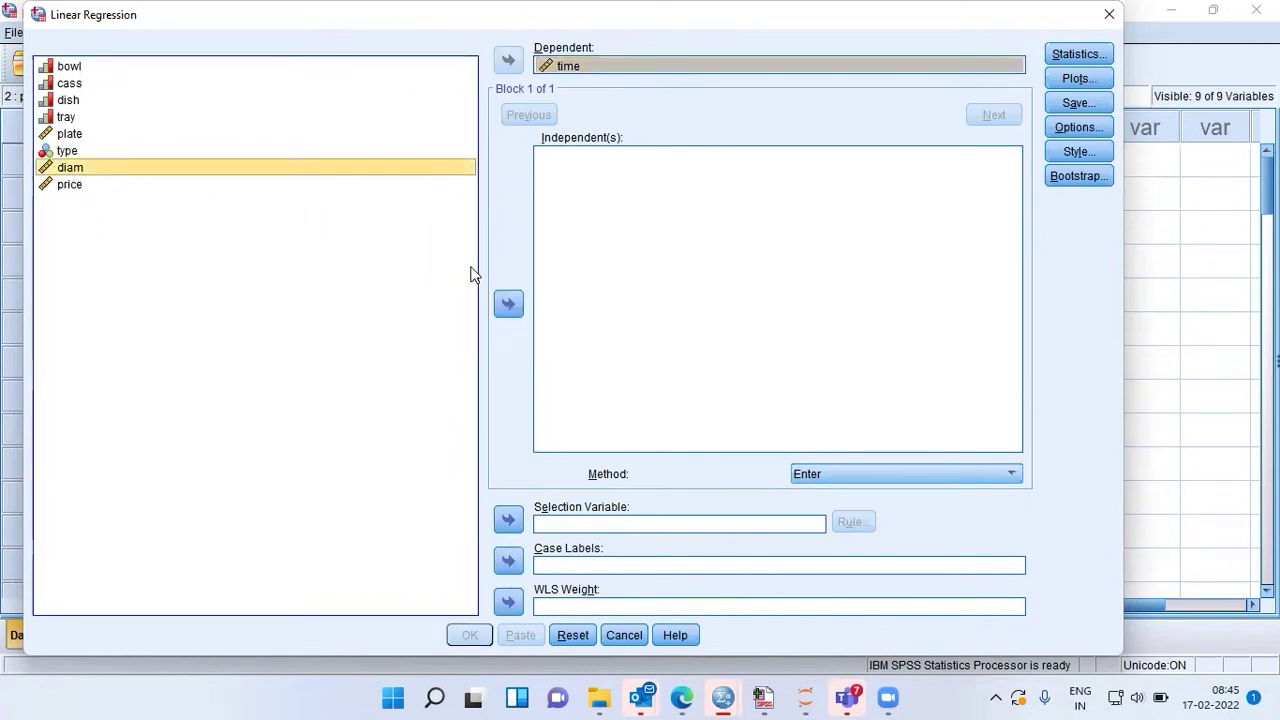
click(509, 303)
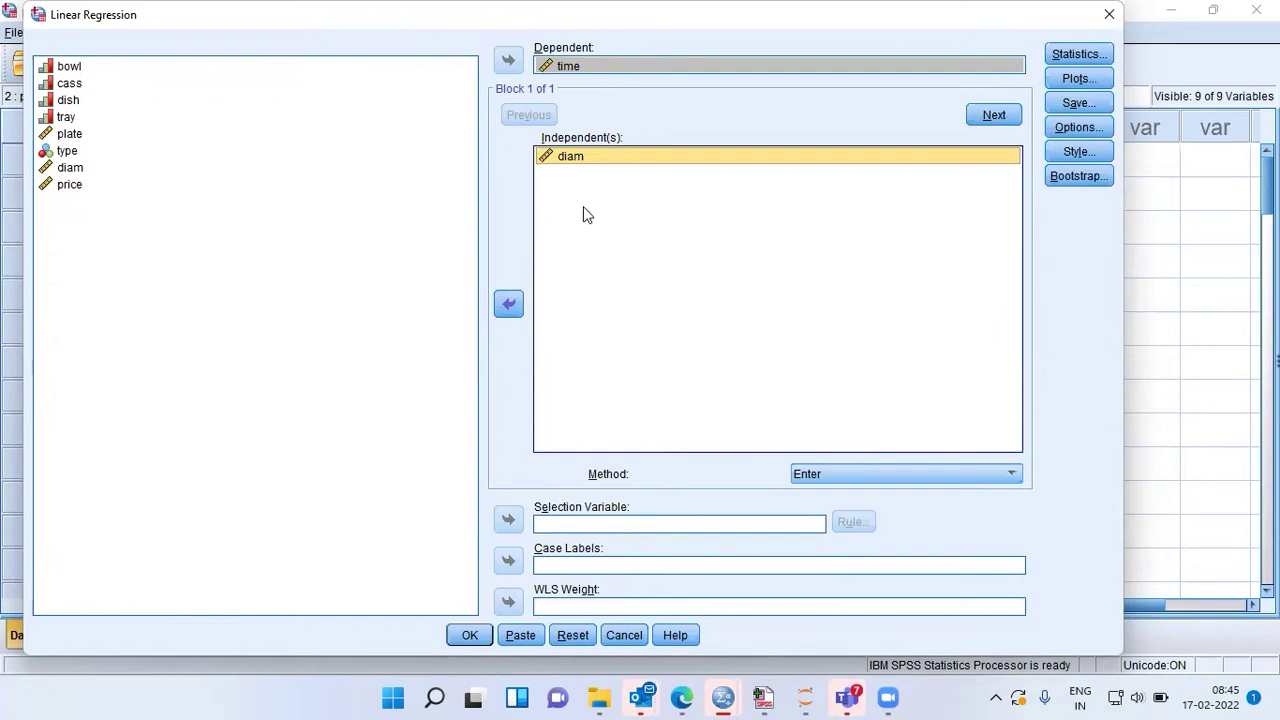
click(588, 66)
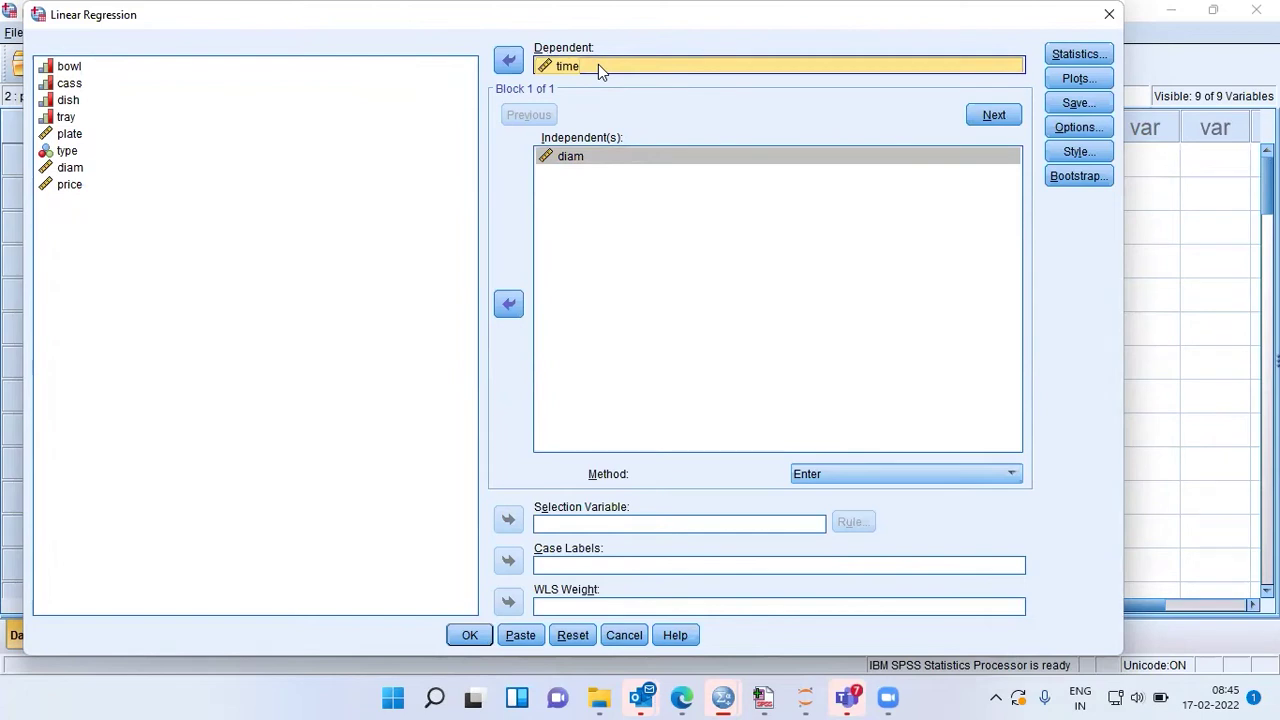
click(636, 156)
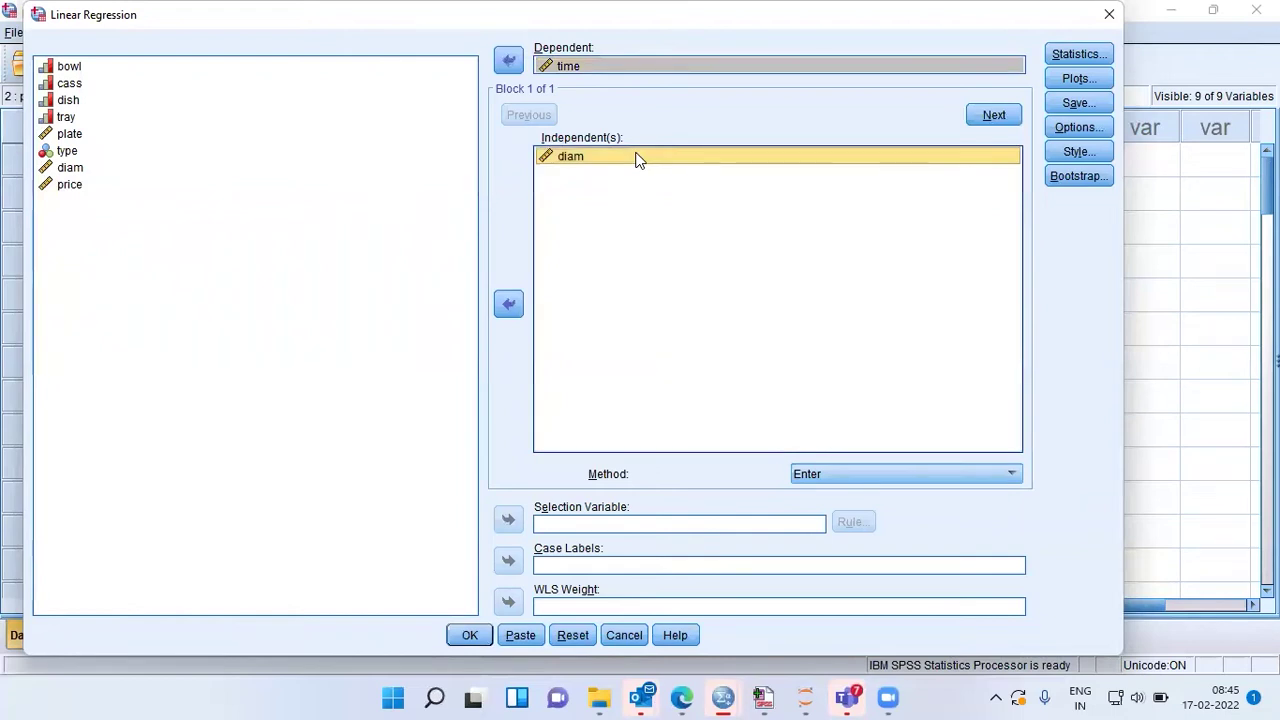
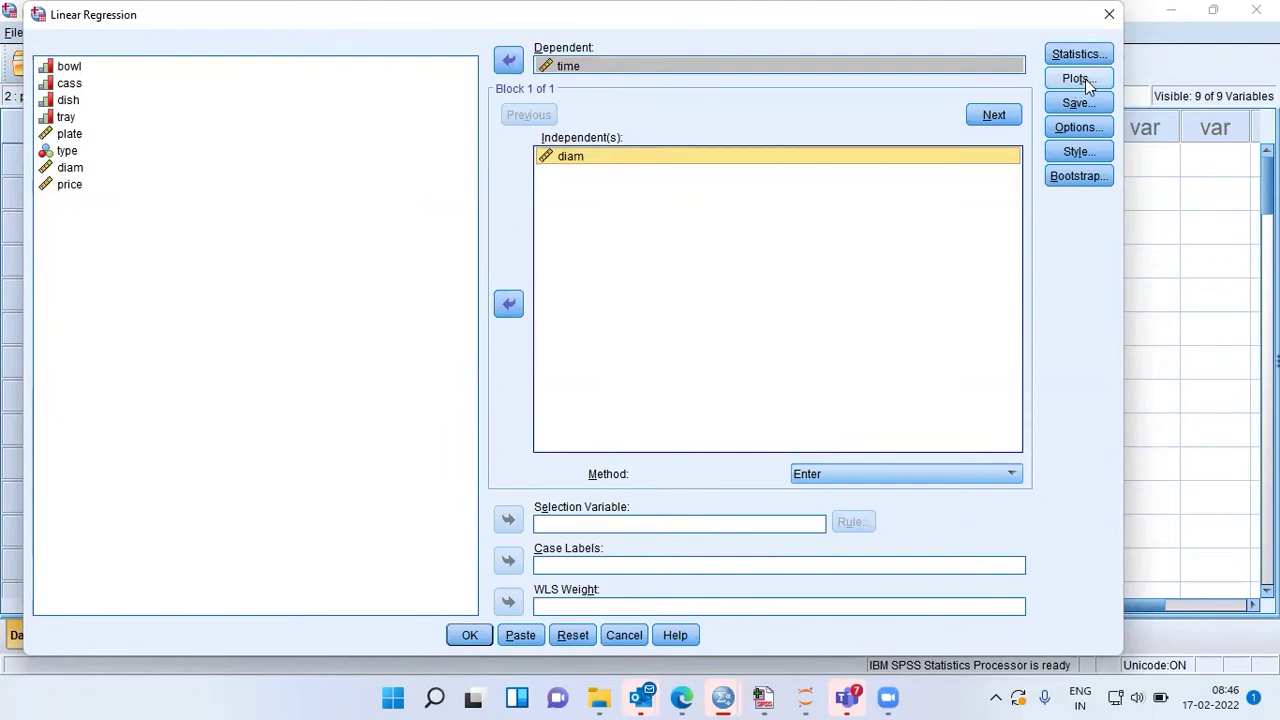
- Open the regression plot settings and review the available plot variables, from DEPENDNT and *ZPRED through *SDRESID
click(1085, 79)
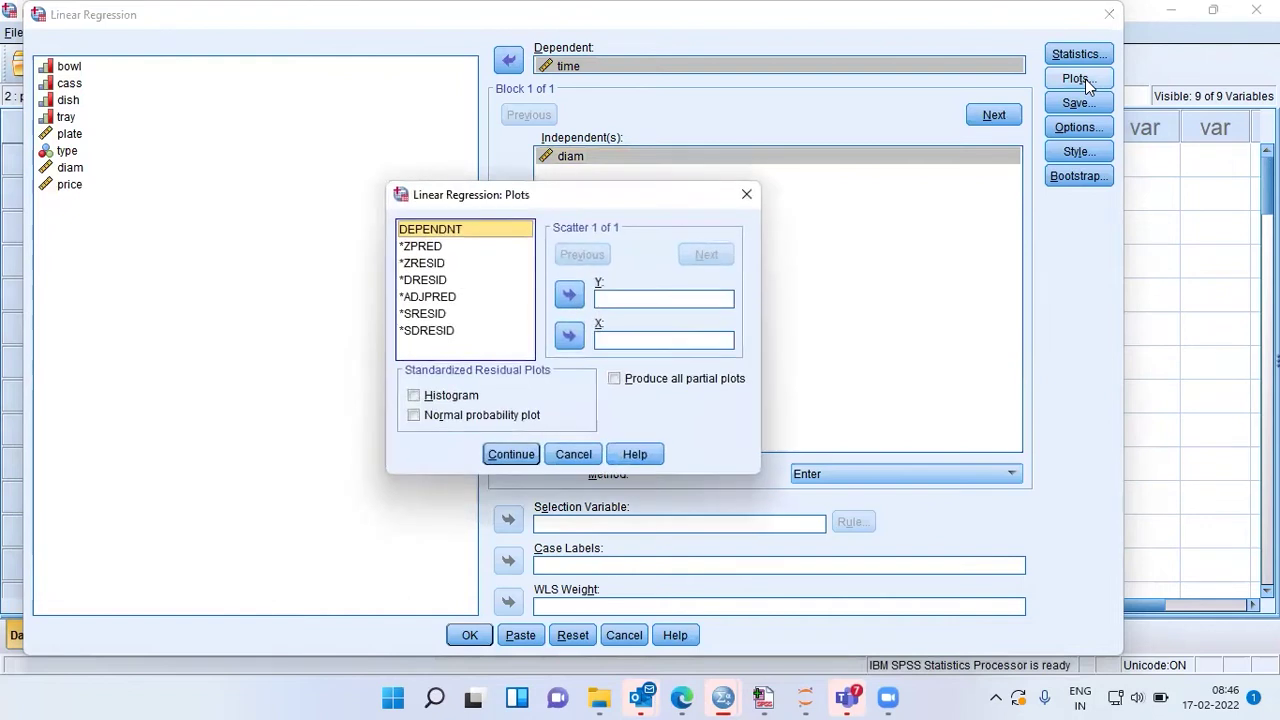
click(436, 250)
click(440, 264)
click(445, 281)
click(449, 297)
click(446, 314)
click(444, 330)
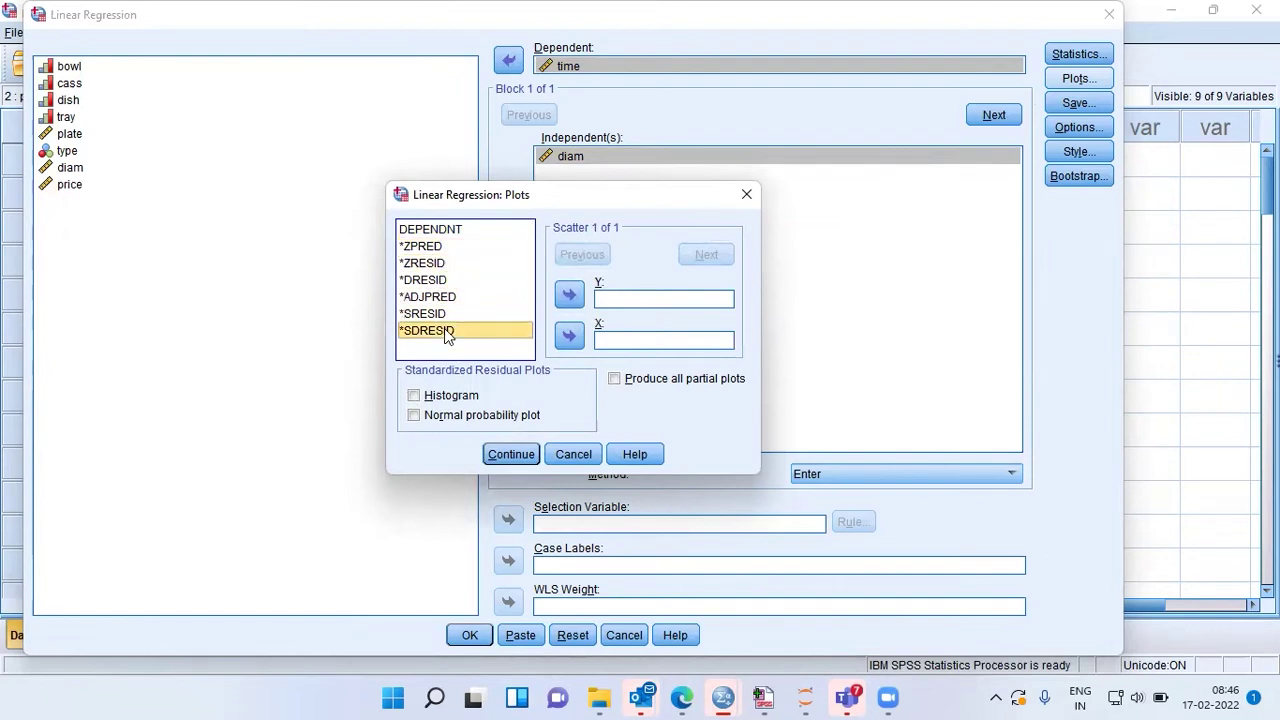
click(450, 232)
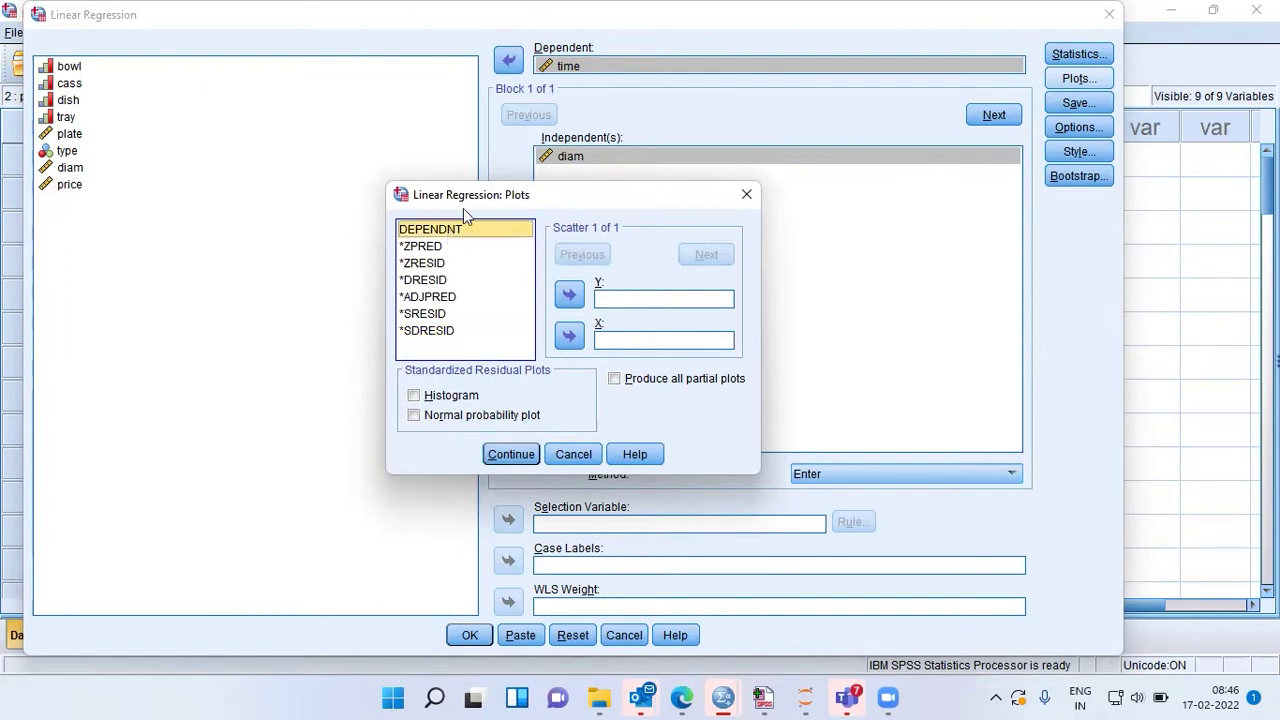
click(412, 249)
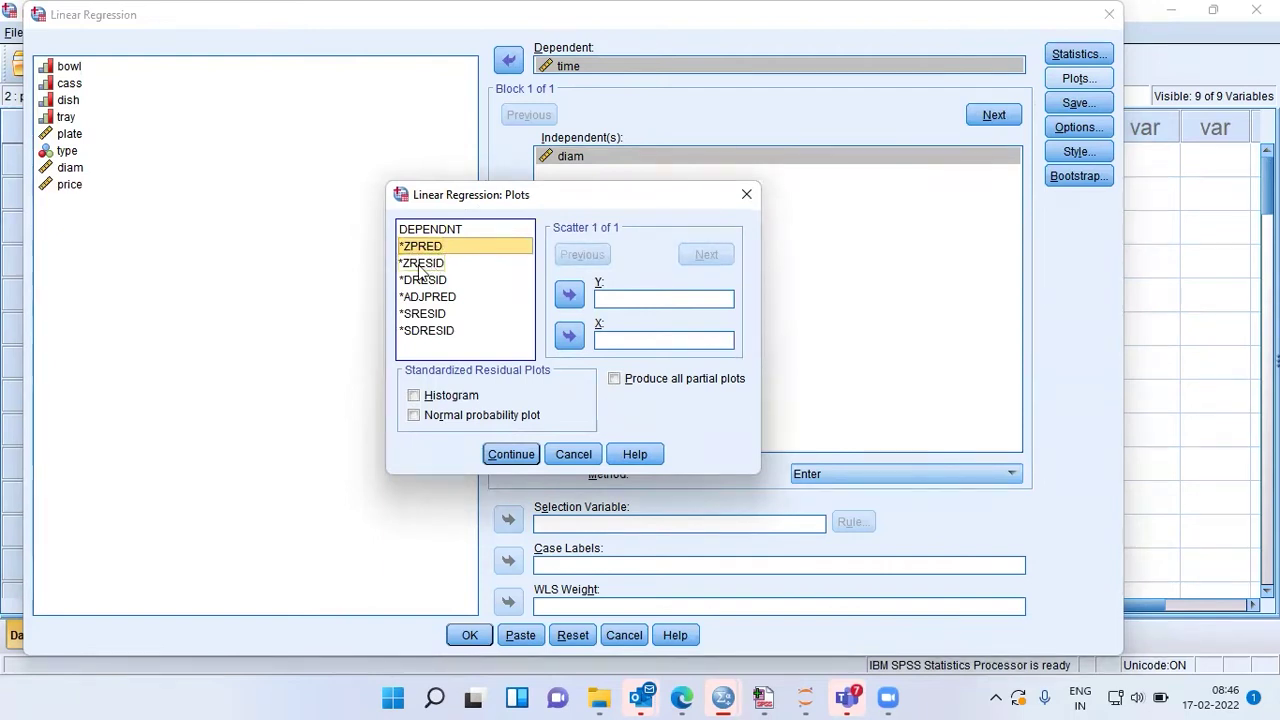
click(418, 264)
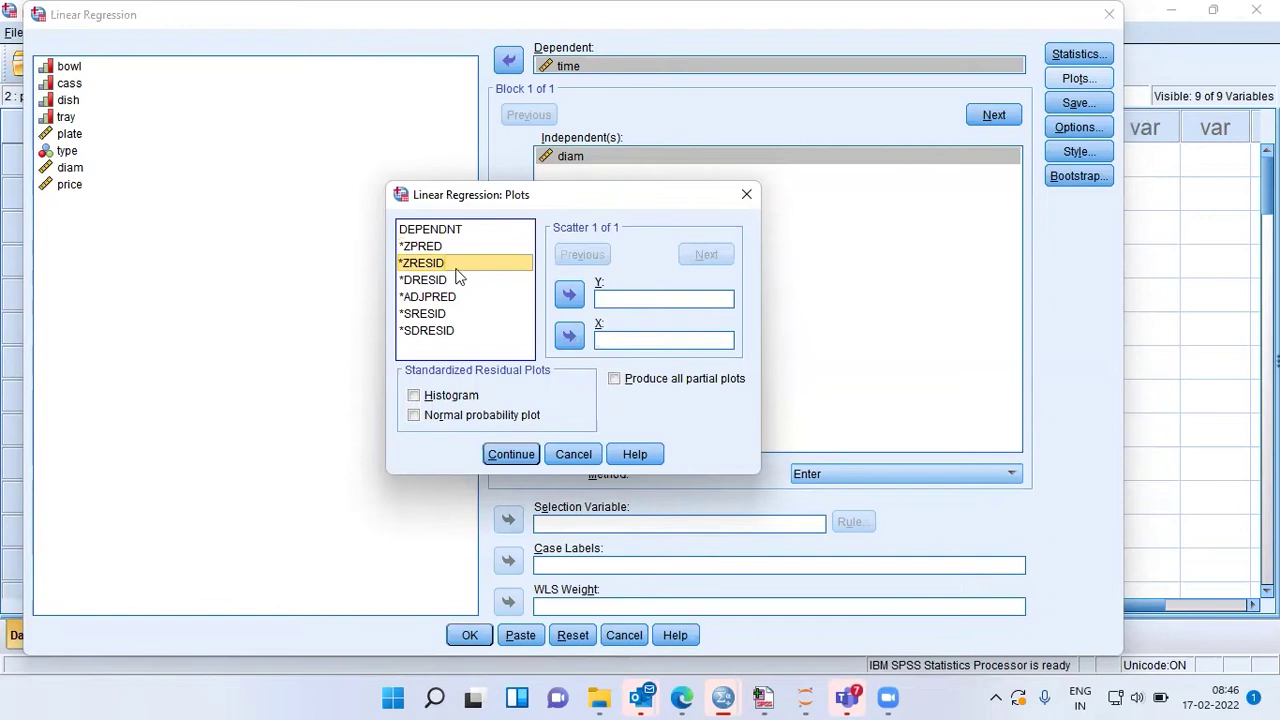
click(450, 283)
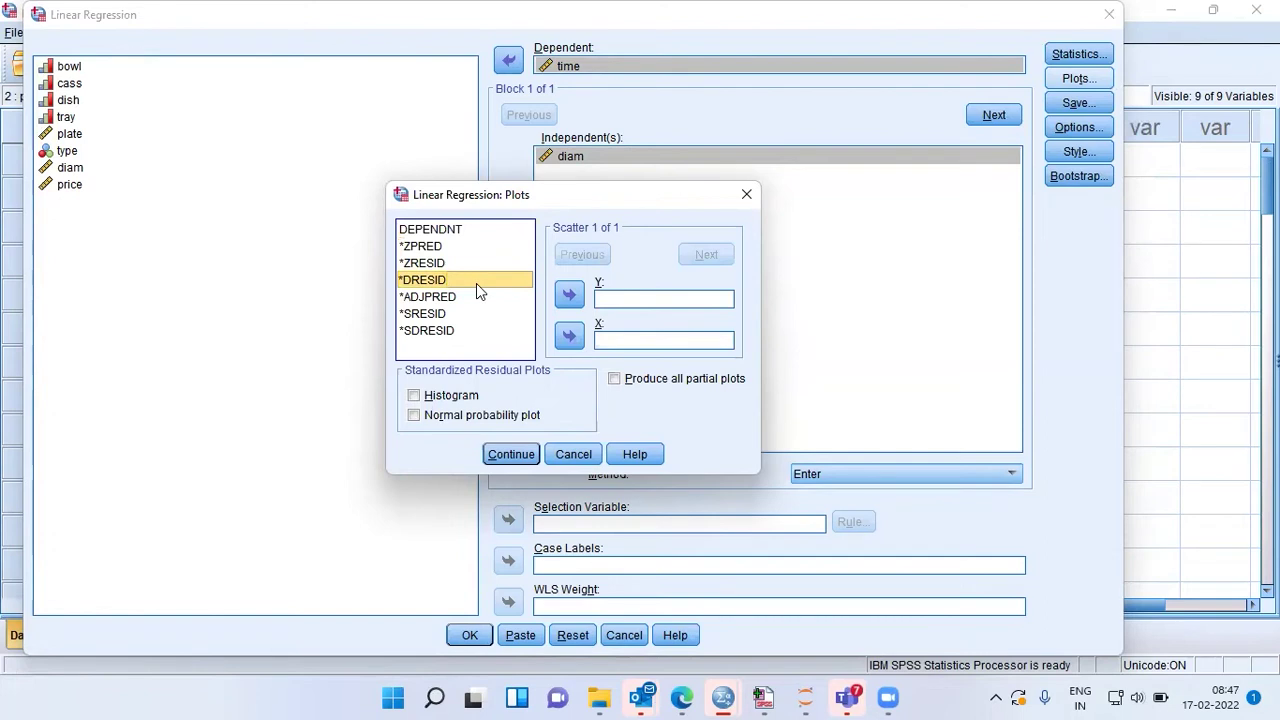
click(440, 300)
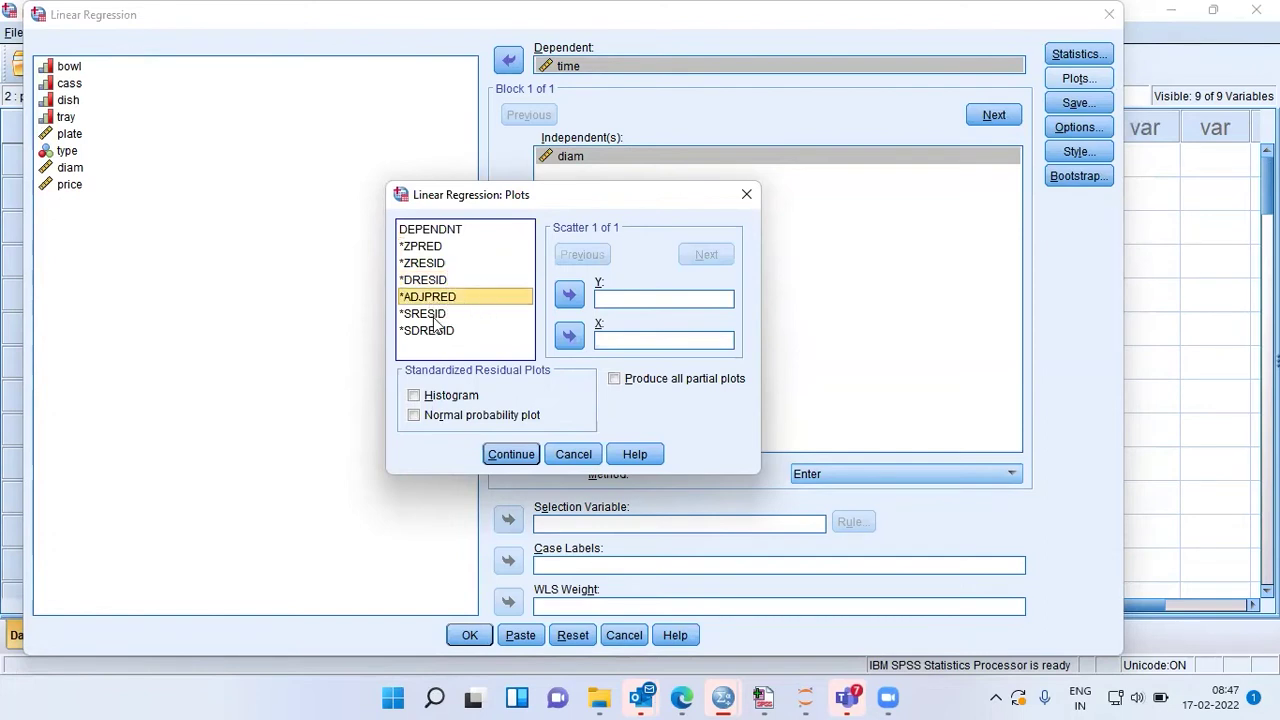
click(452, 316)
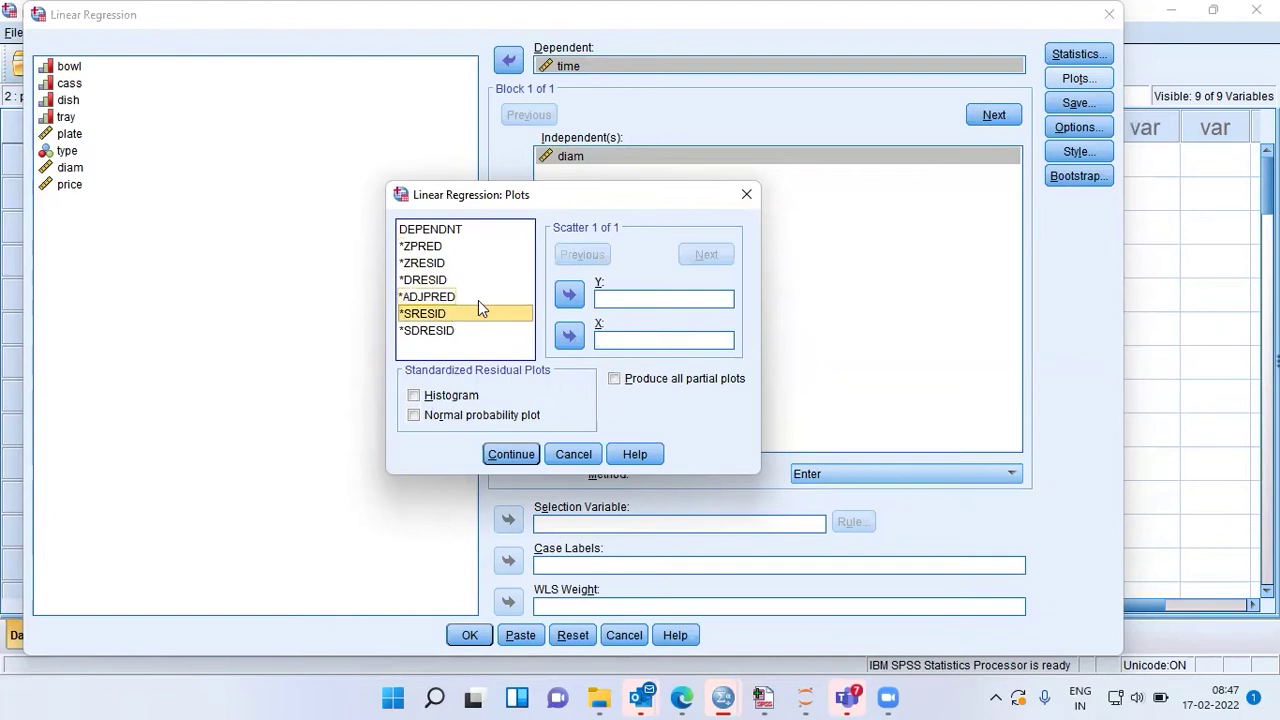
click(431, 333)
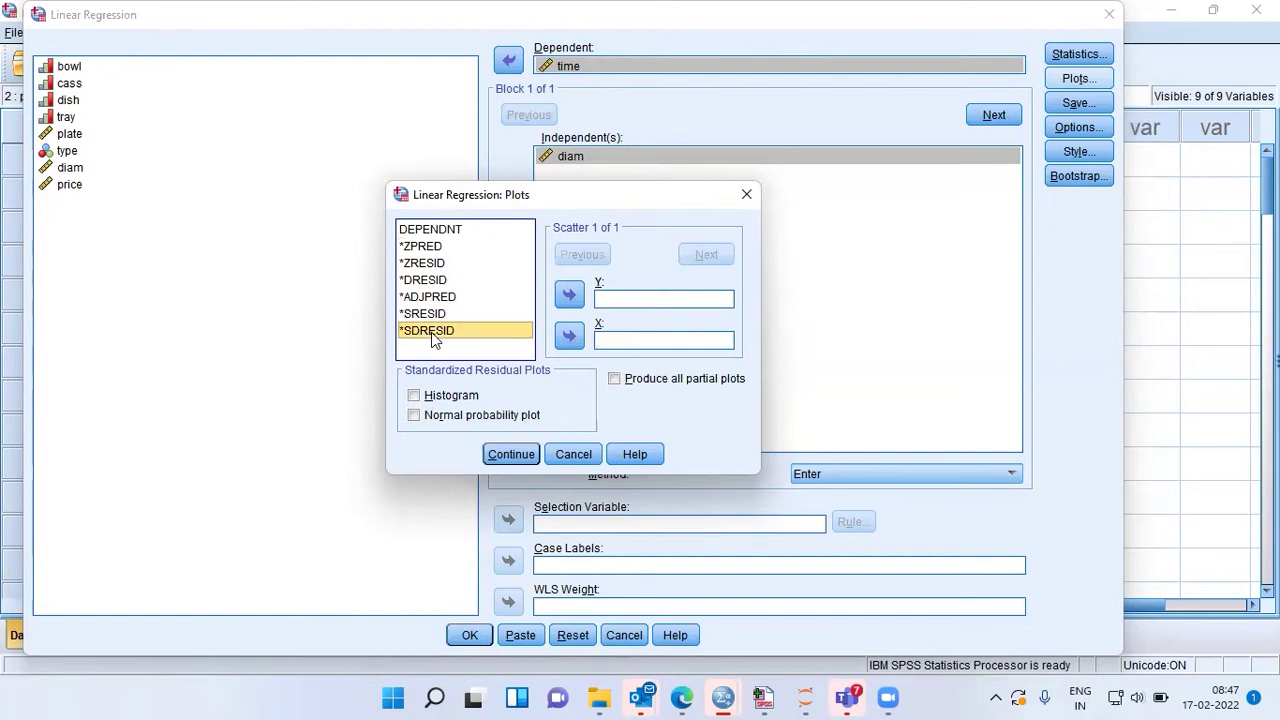
click(434, 316)
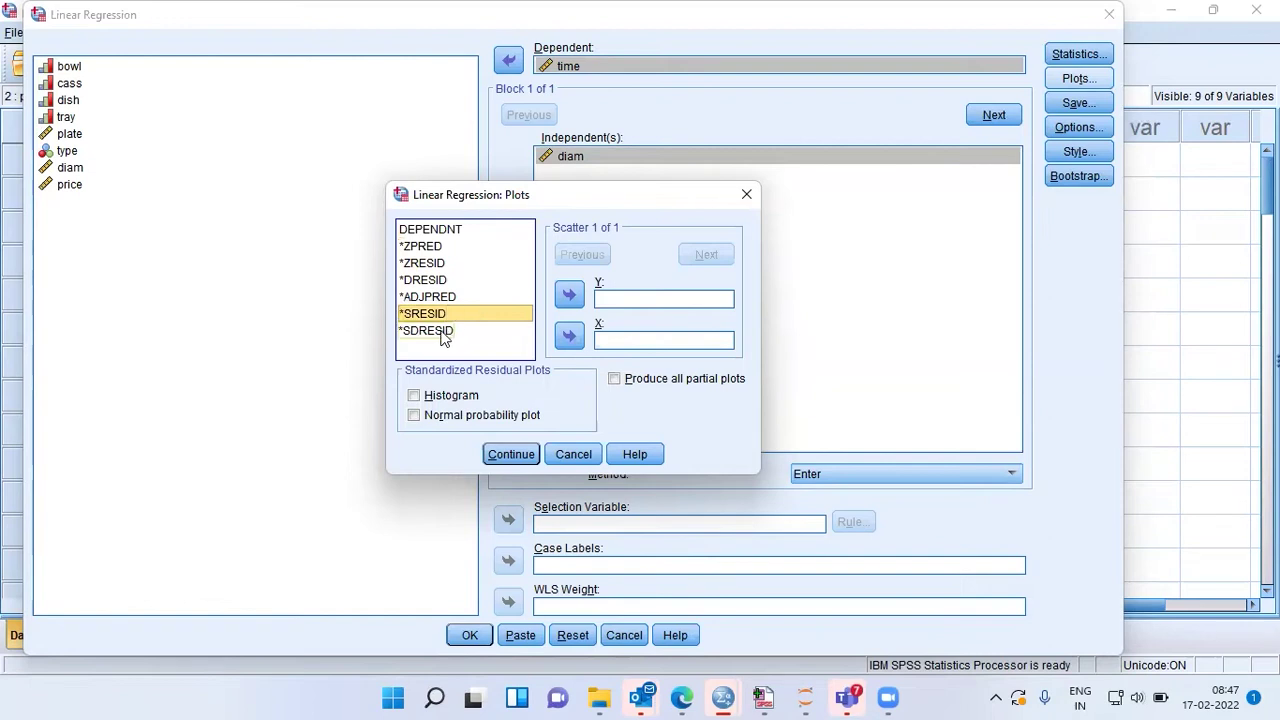
- Define a residual scatterplot with *SDRESID on the Y axis and *ZPRED on the X axis
click(496, 331)
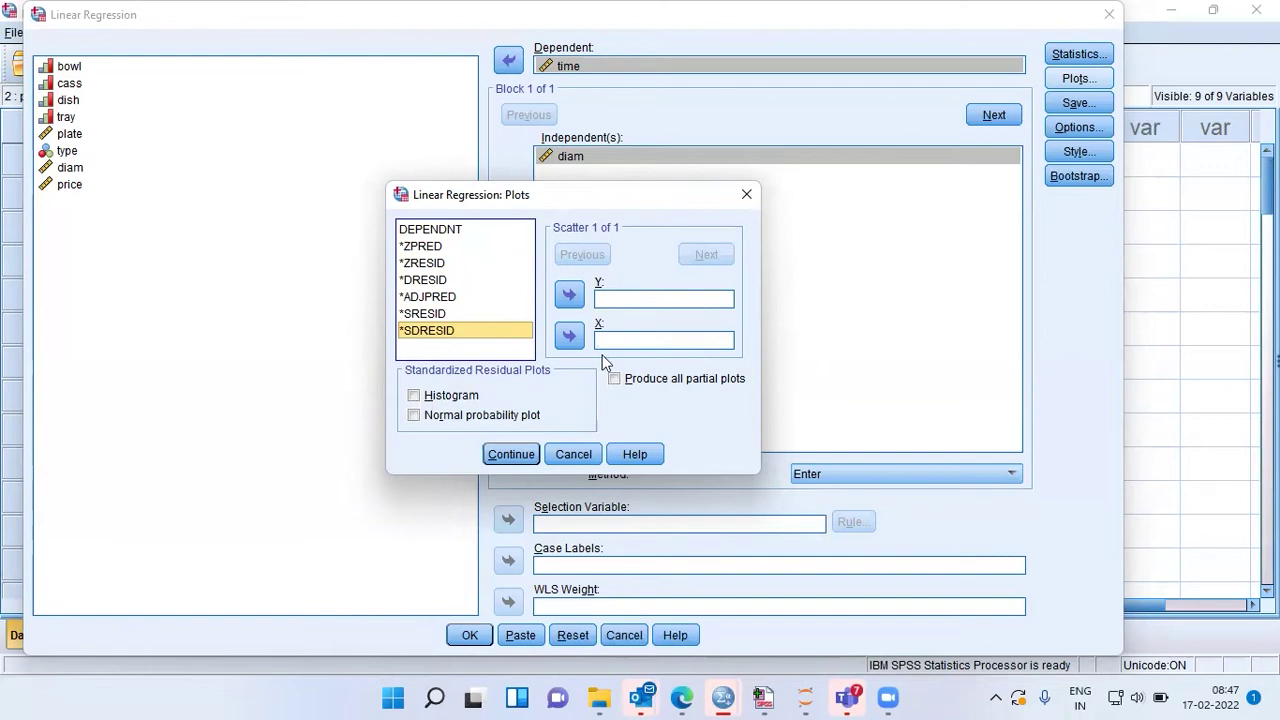
click(569, 296)
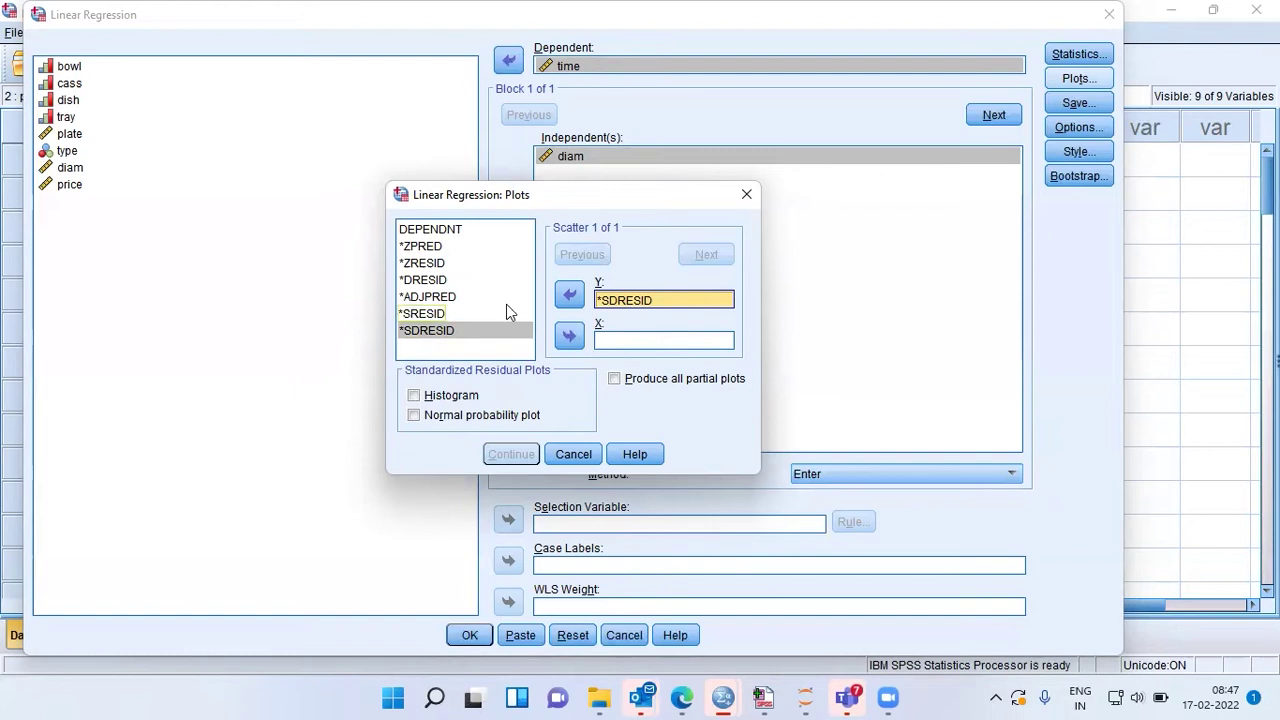
click(440, 246)
click(566, 337)
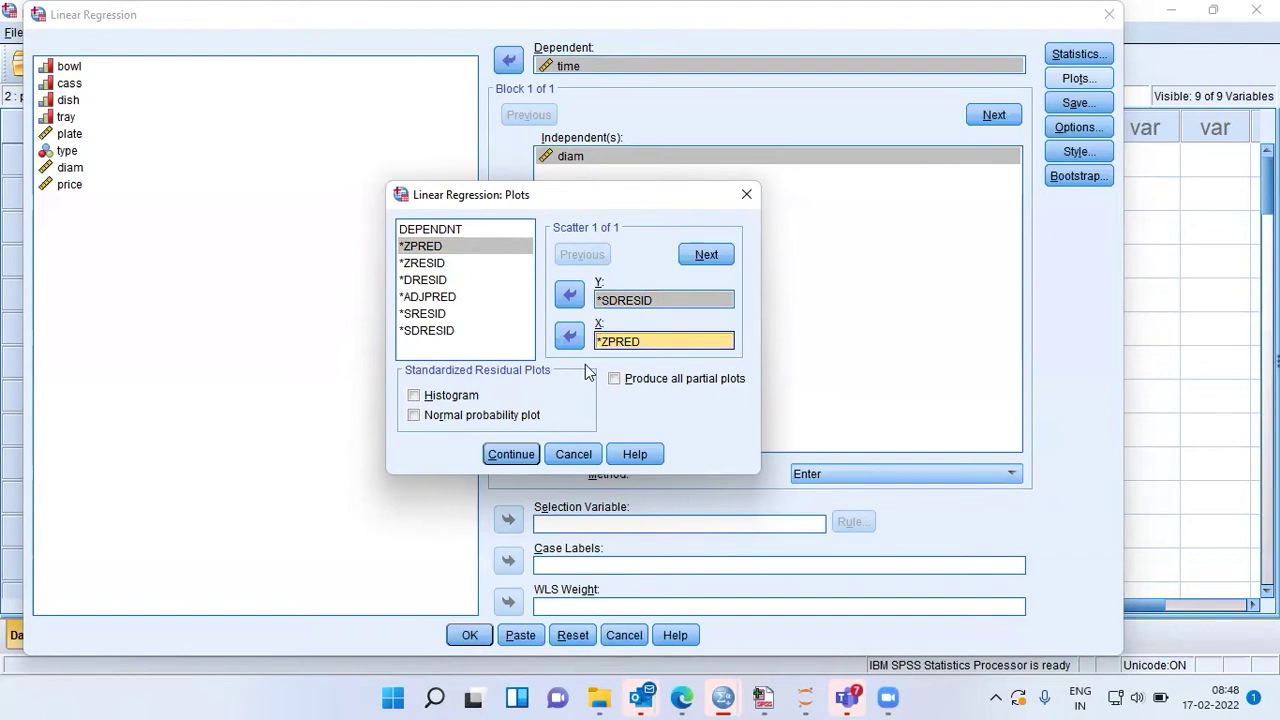
- Include the histogram and normal probability plot of the standardized residuals, and accept the plot settings
click(418, 396)
click(415, 418)
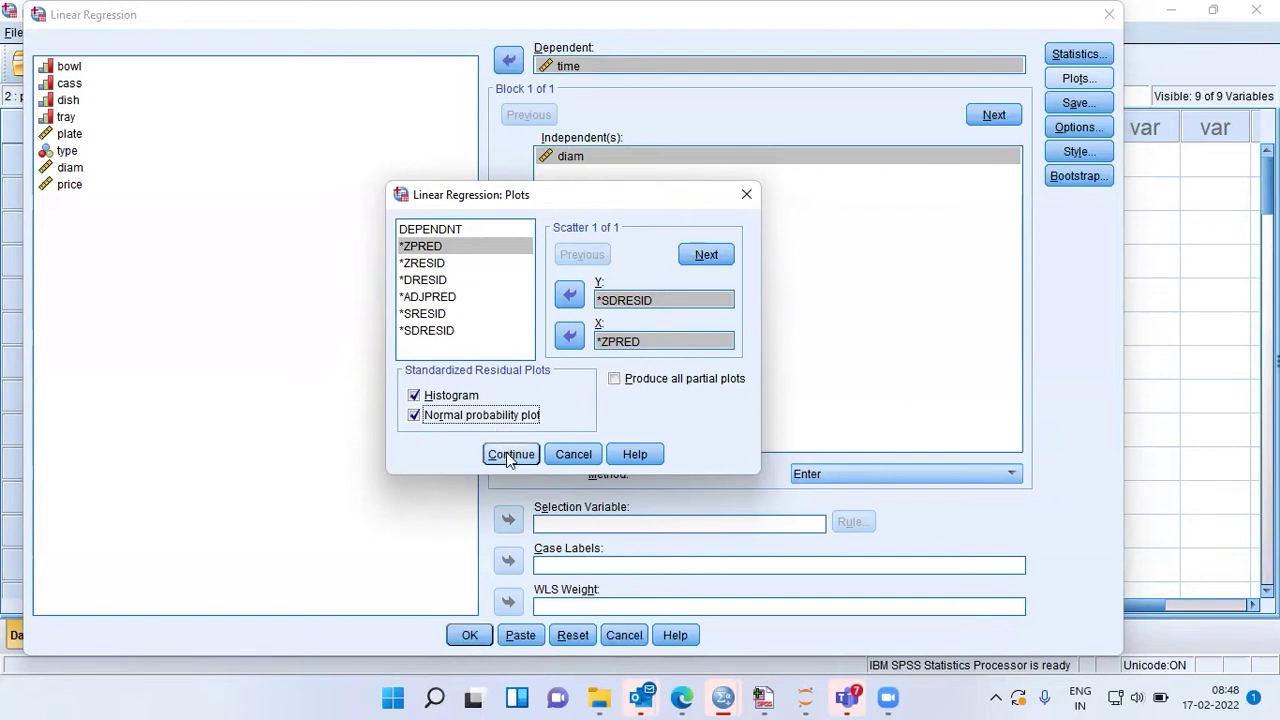
click(506, 455)
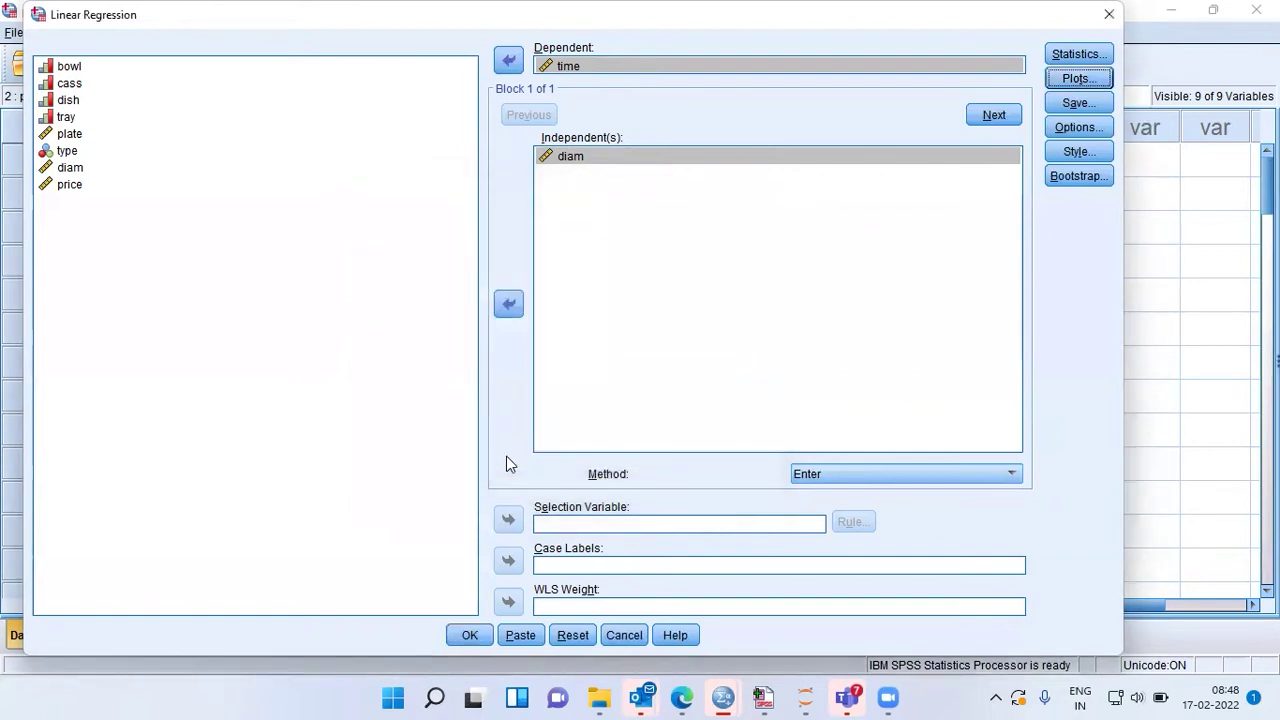
- Set the regression to save standardized predicted values and standardized residuals, and run it
click(1076, 103)
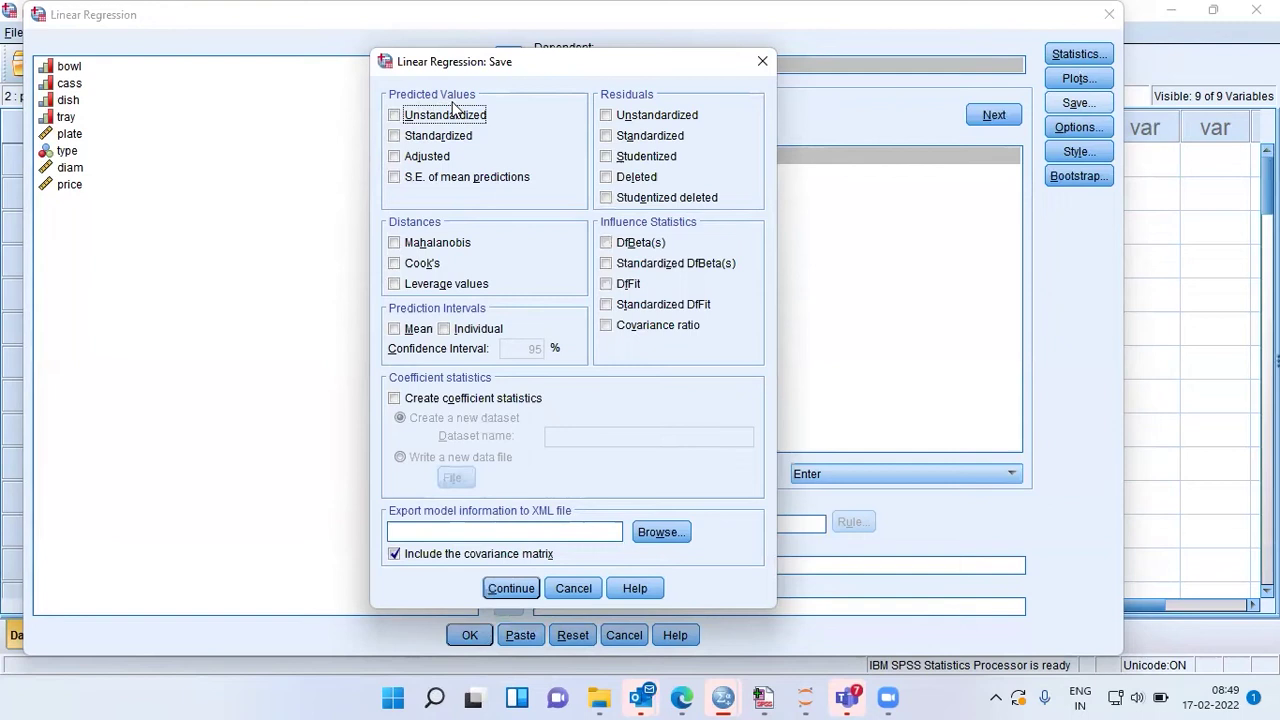
click(395, 137)
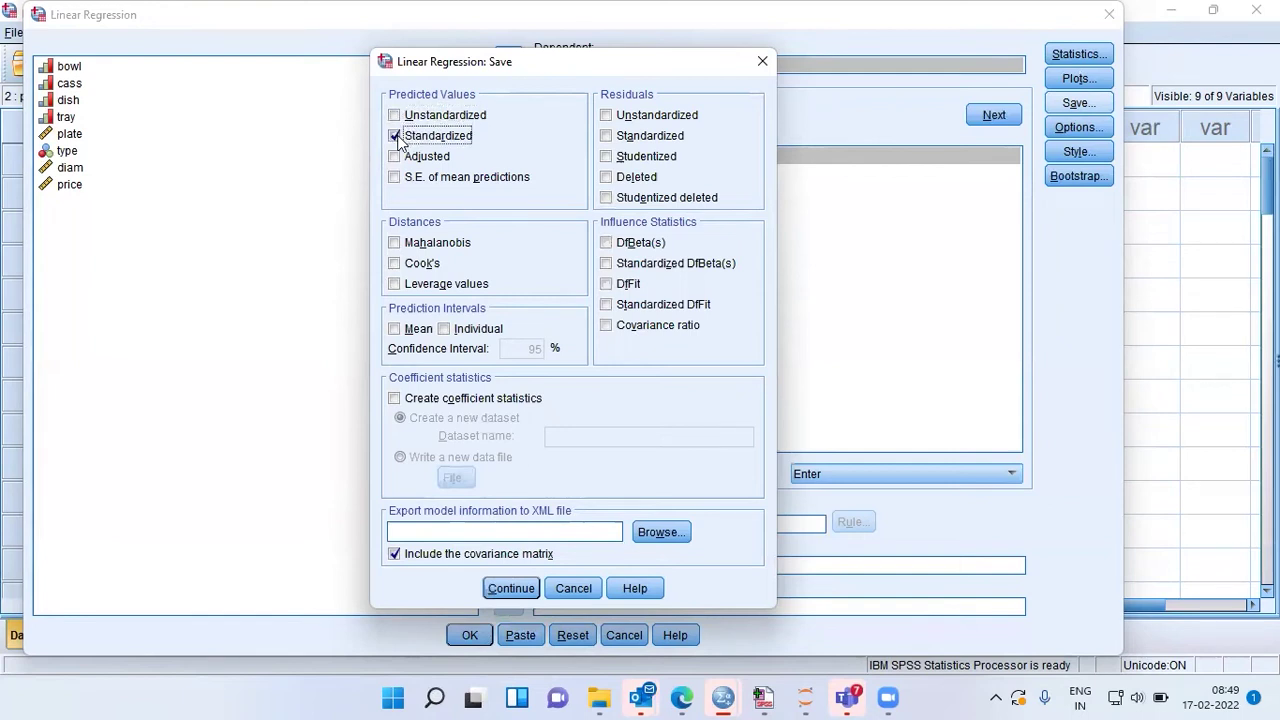
click(610, 139)
click(607, 137)
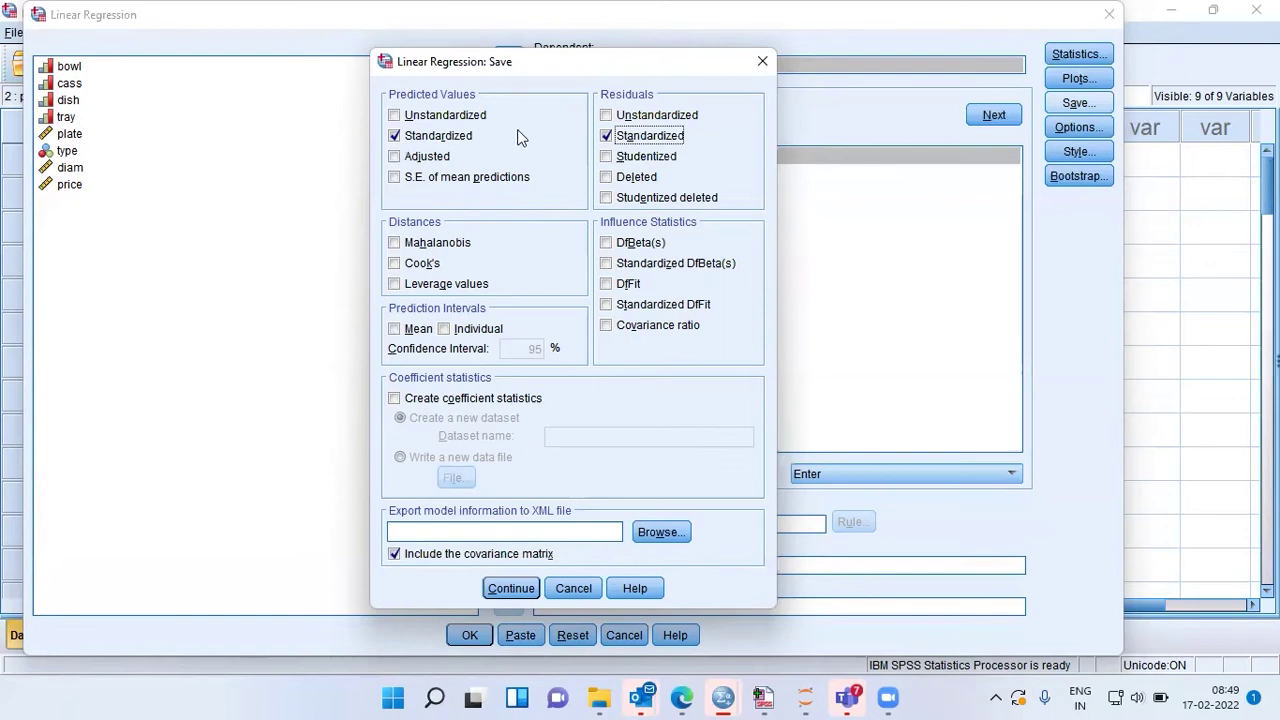
click(519, 591)
click(470, 635)
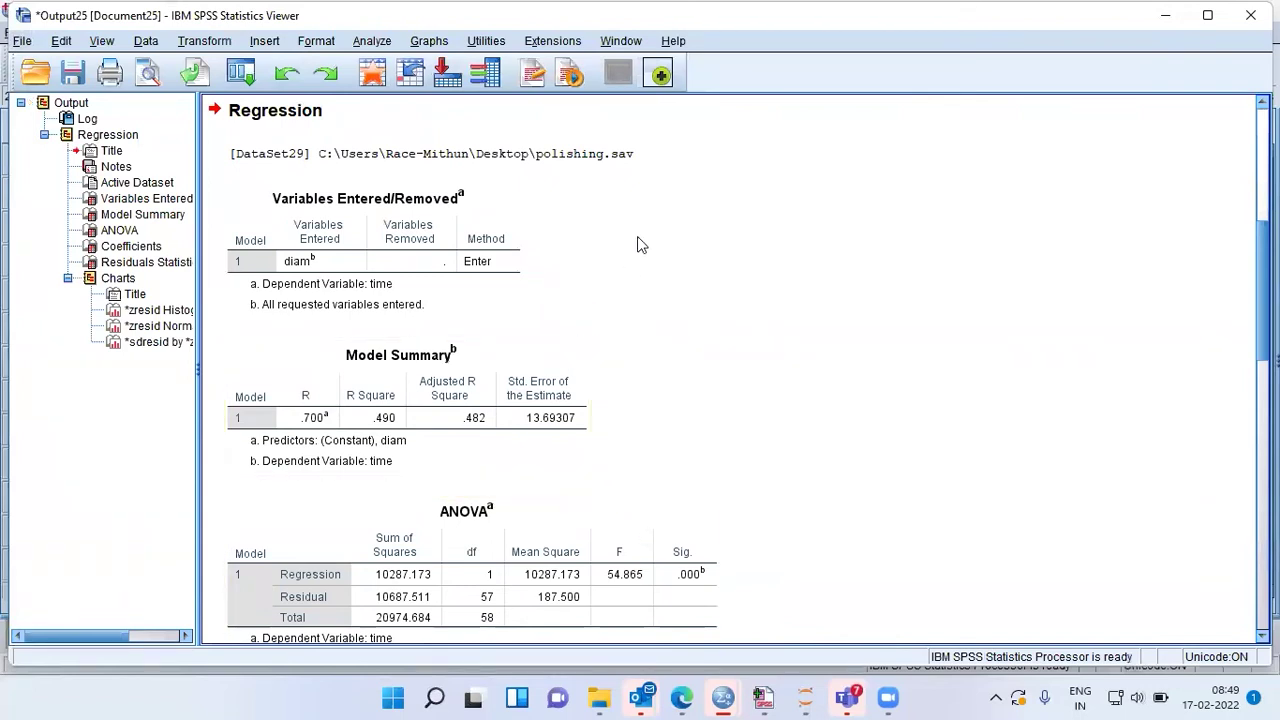
- Examine the regression output tables, from Variables Entered/Removed and Model Summary through ANOVA, Coefficients and Residuals Statistics
click(486, 263)
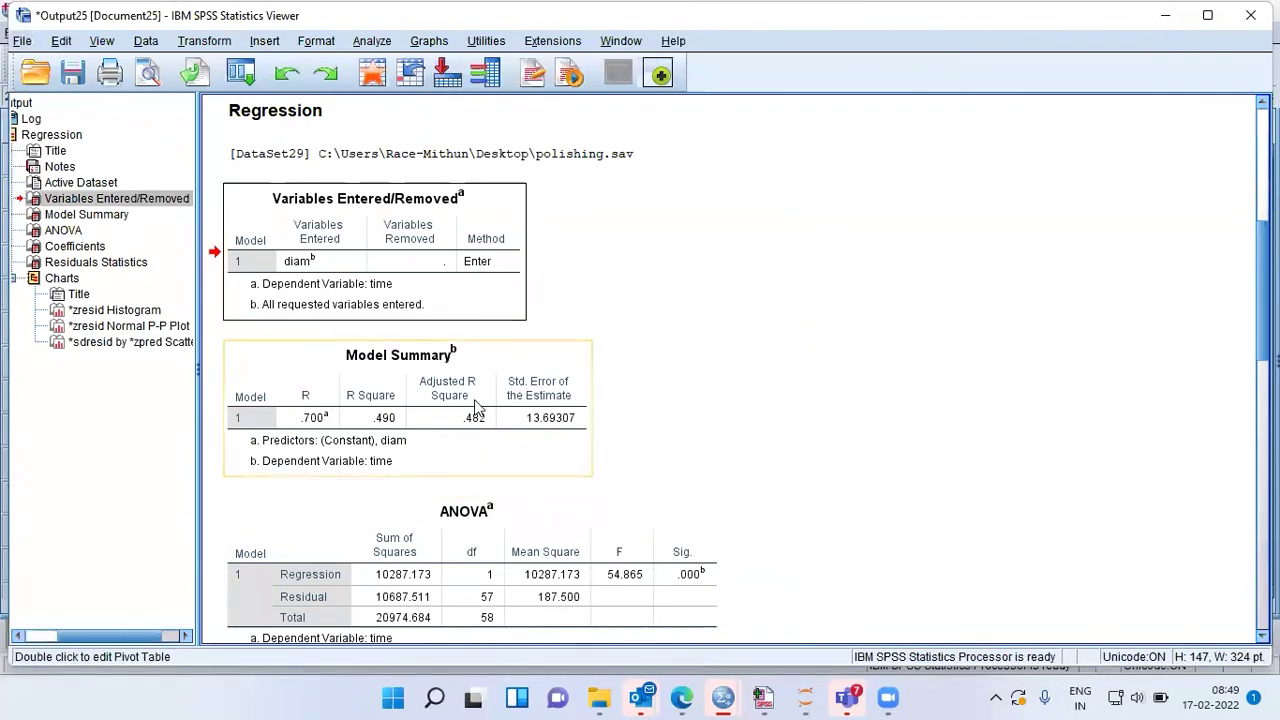
click(412, 424)
scroll(474, 515, down, 3)
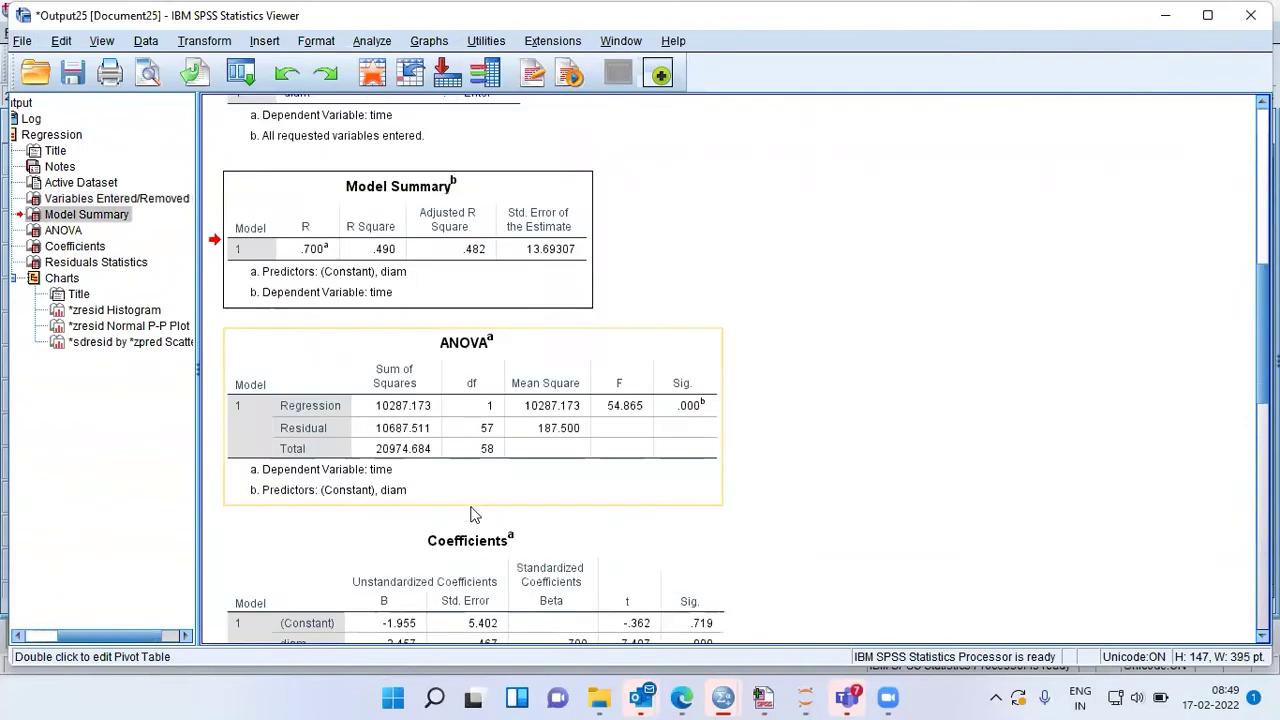
click(478, 430)
click(489, 532)
scroll(489, 532, down, 5)
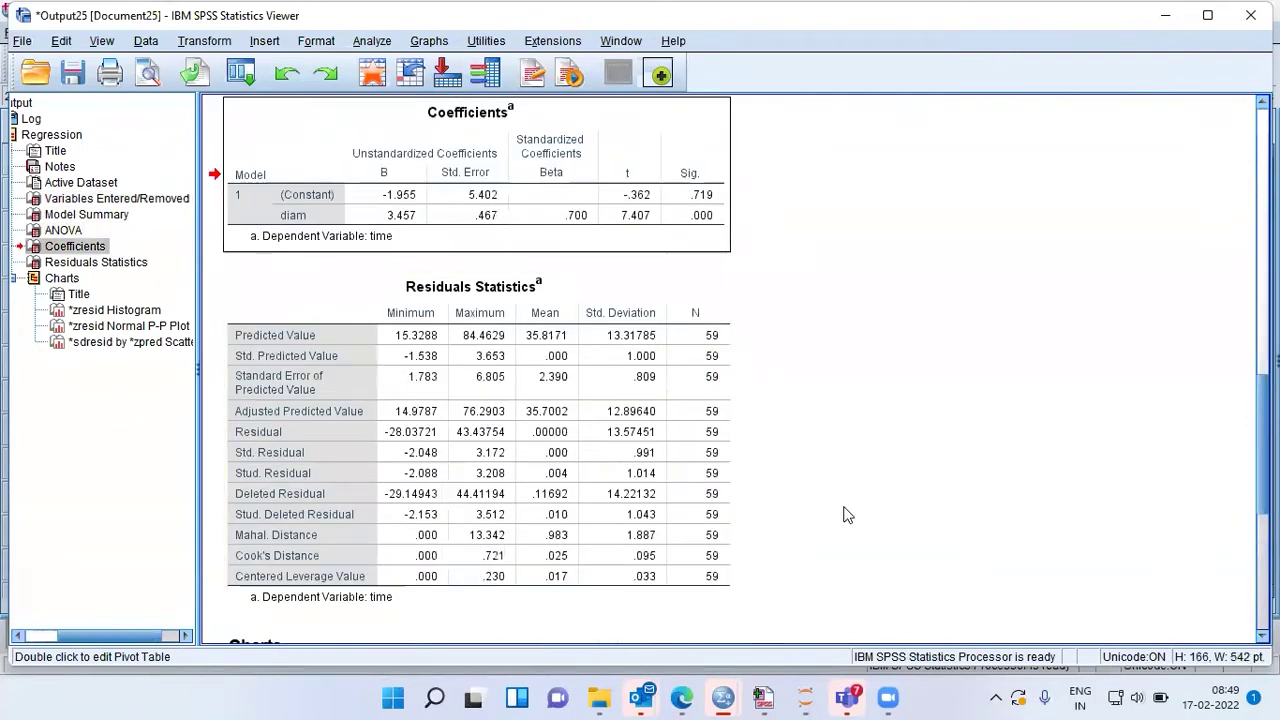
scroll(843, 515, down, 5)
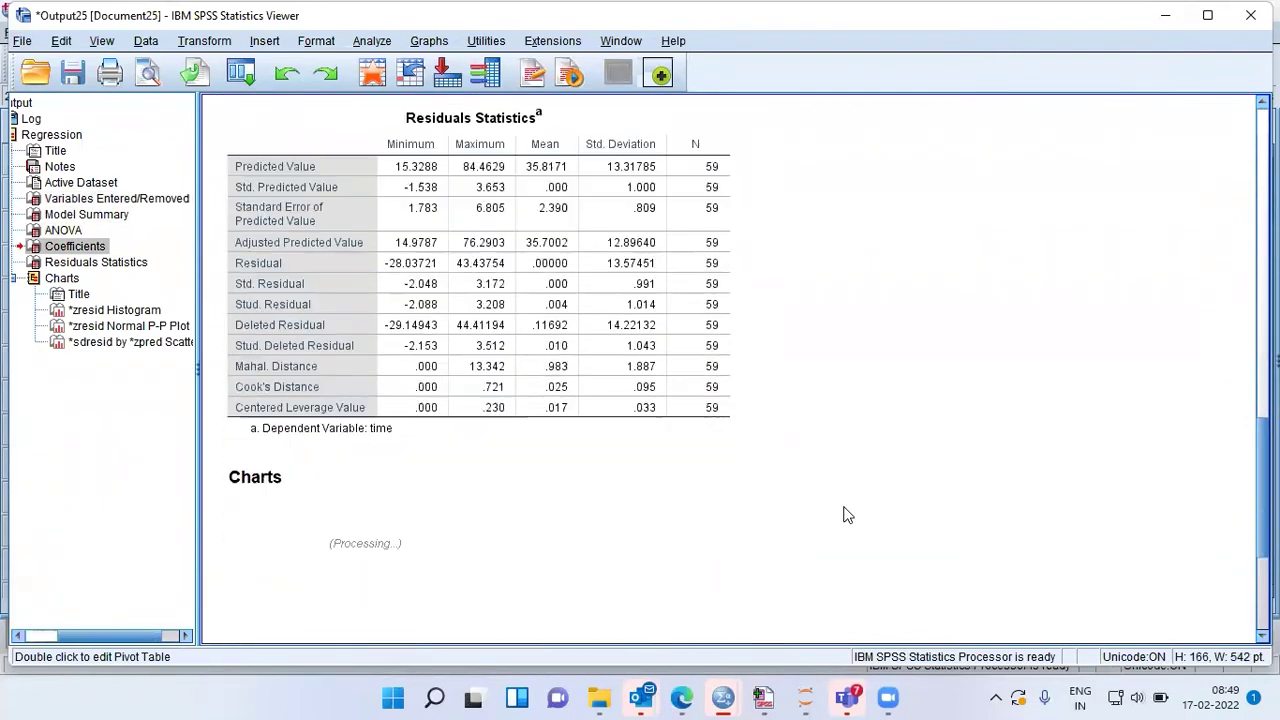
- Examine the histogram of the regression standardized residuals against its normal curve
scroll(843, 515, down, 3)
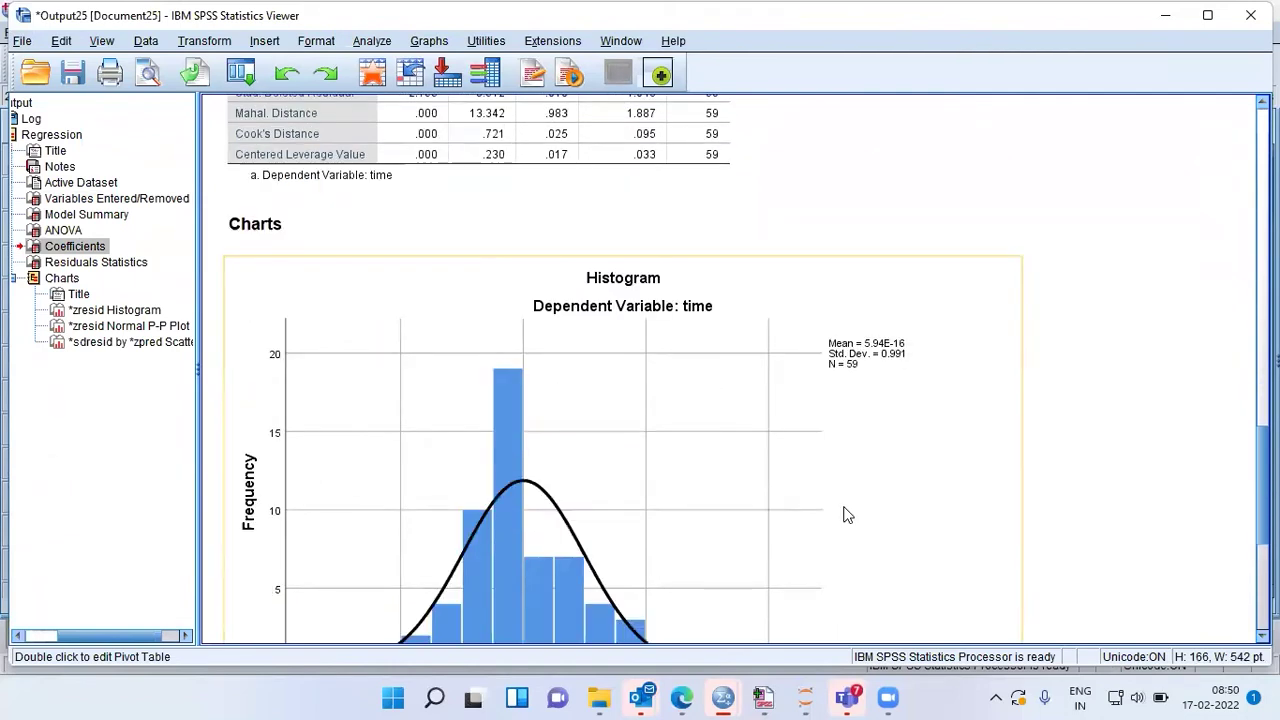
click(657, 483)
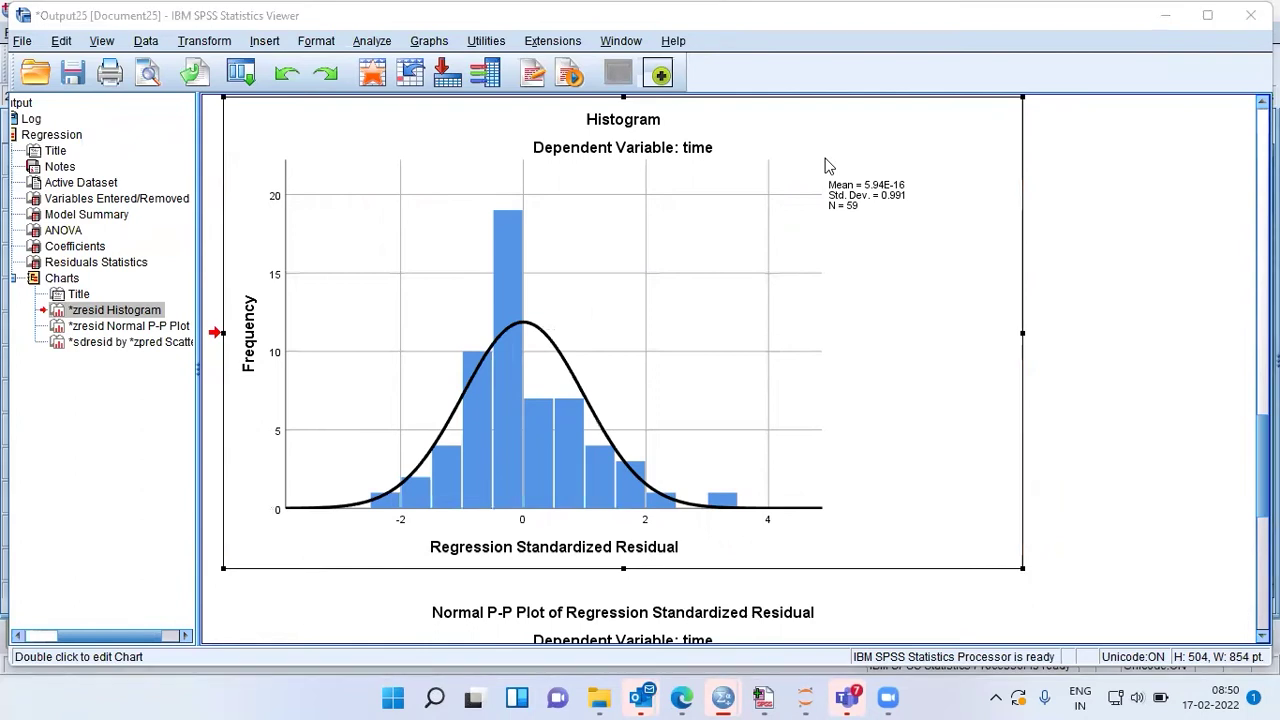
double_click(667, 337)
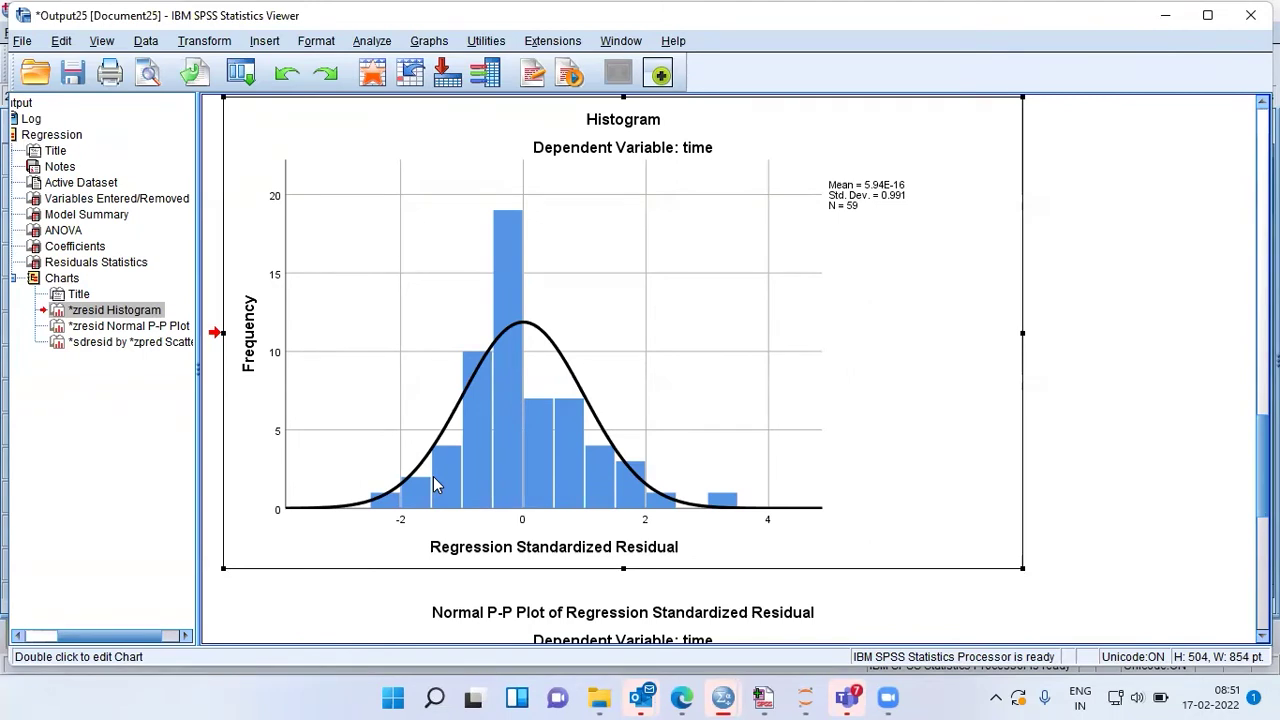
click(433, 476)
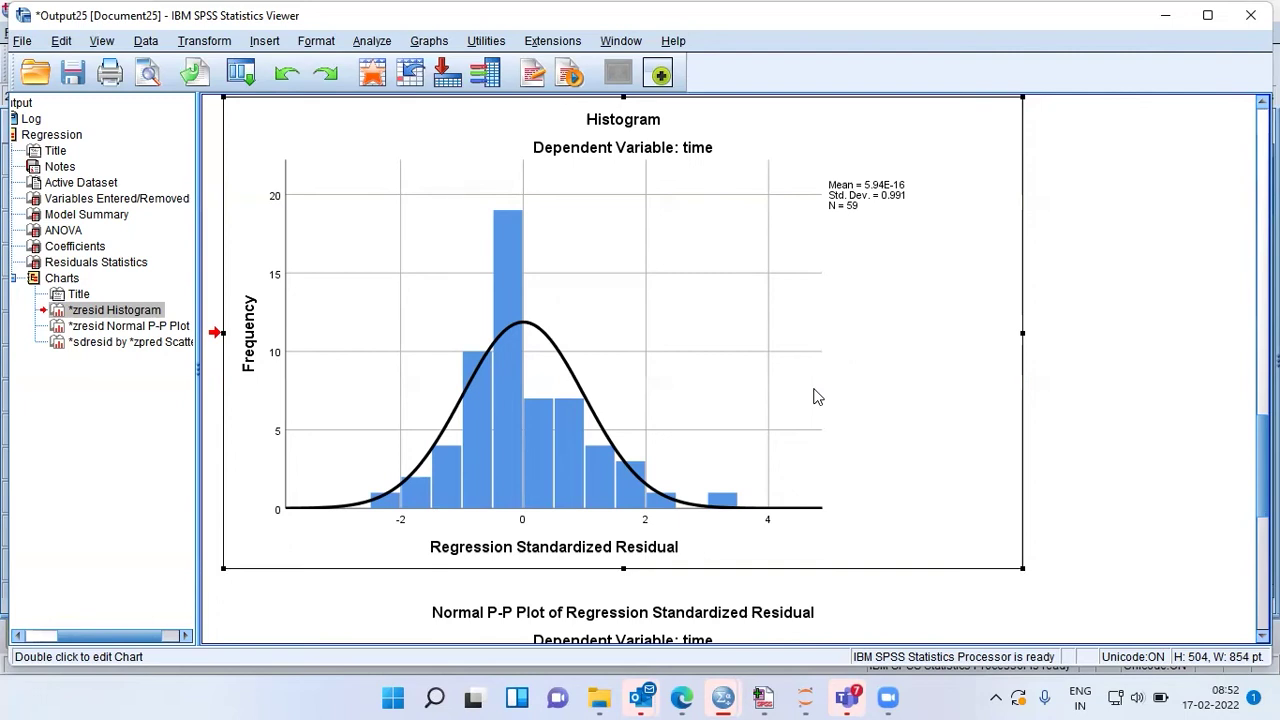
- Examine the normal P-P plot of the standardized residuals and compare it with the residual histogram
scroll(815, 397, down, 5)
scroll(815, 397, down, 3)
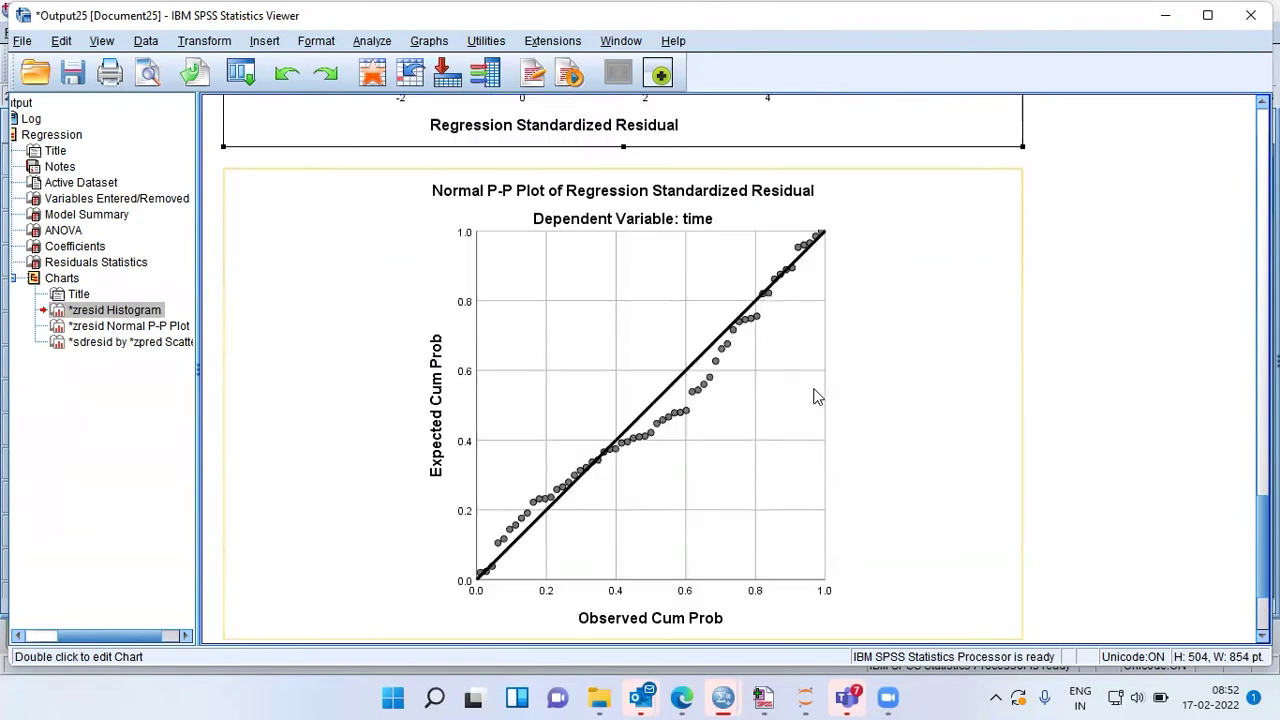
click(772, 431)
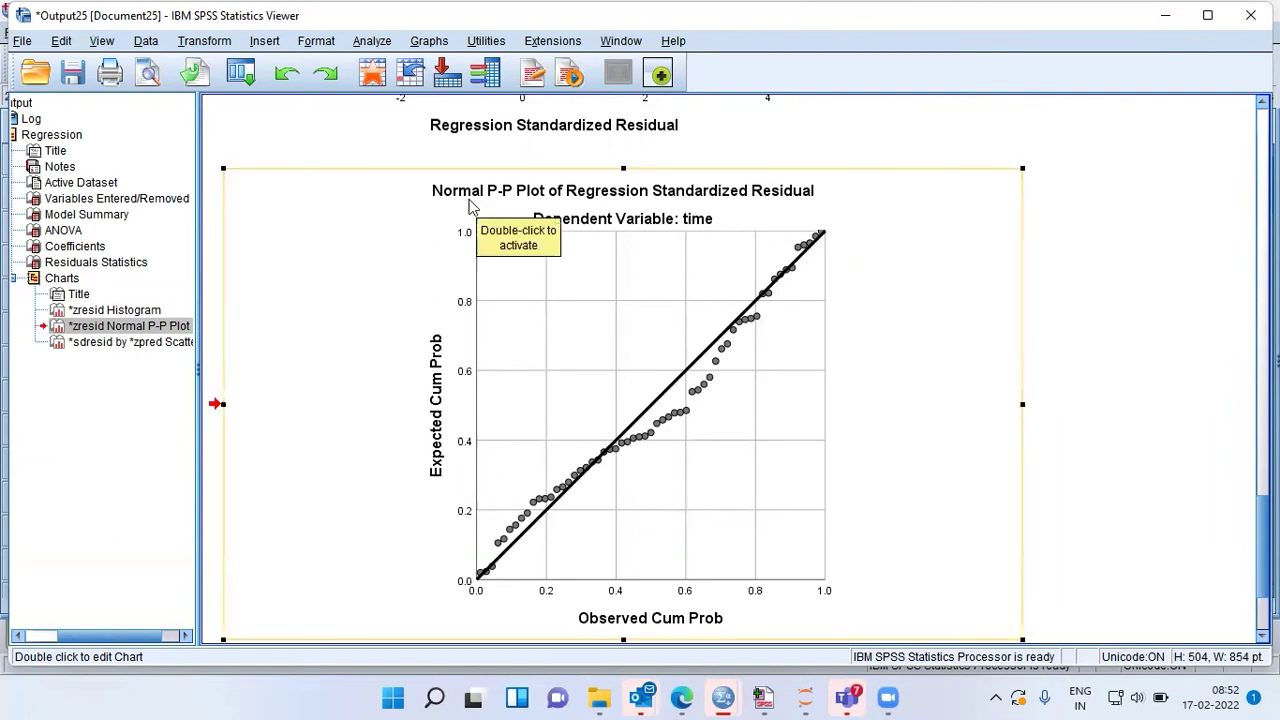
click(500, 203)
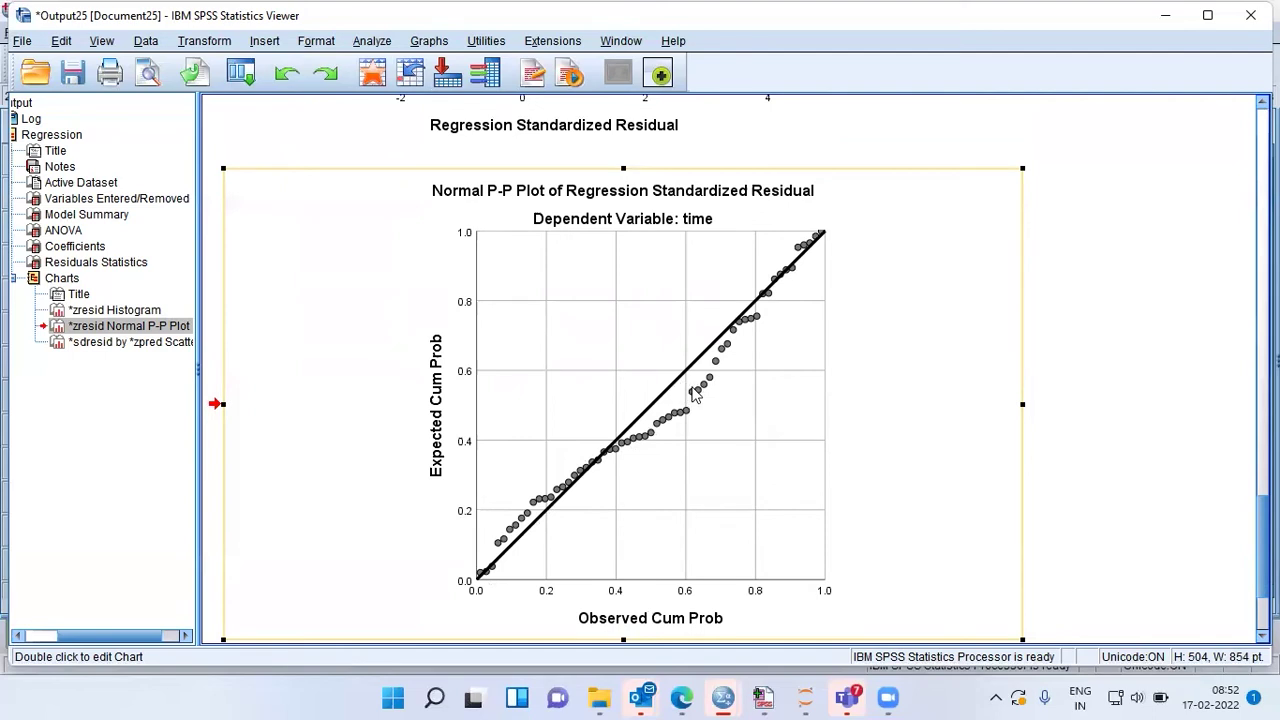
scroll(727, 397, up, 3)
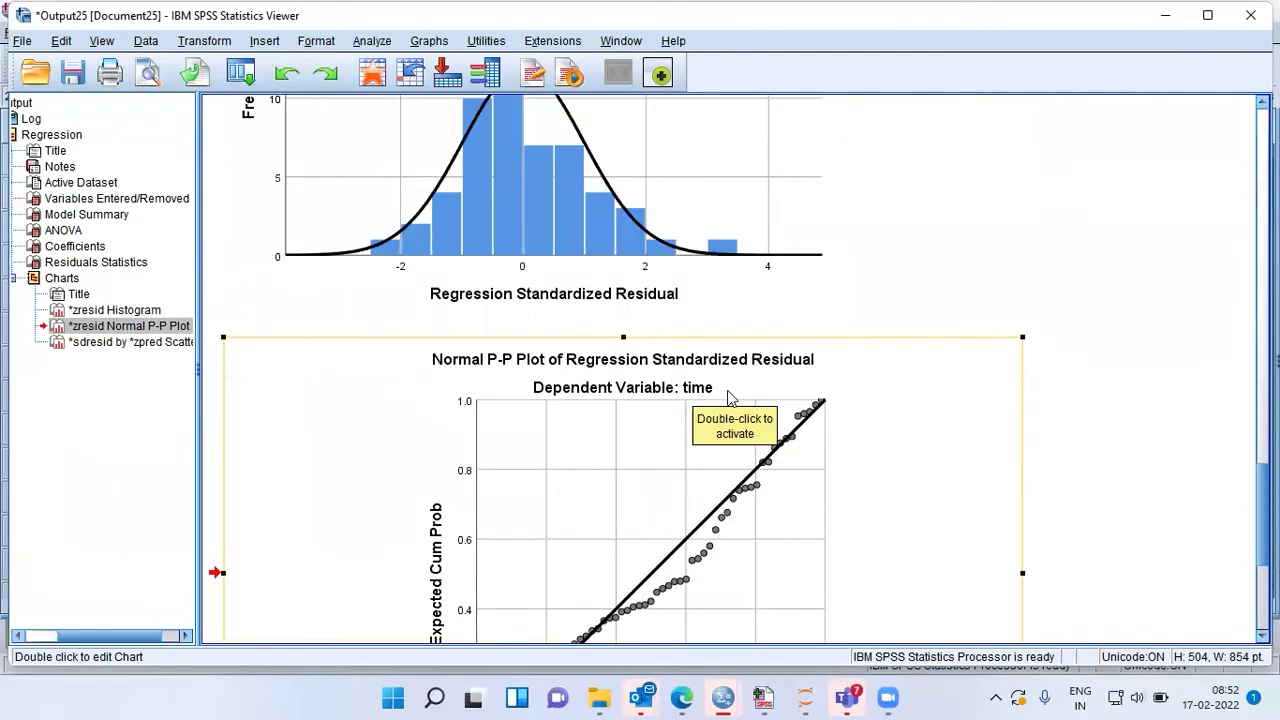
scroll(729, 397, up, 4)
click(614, 366)
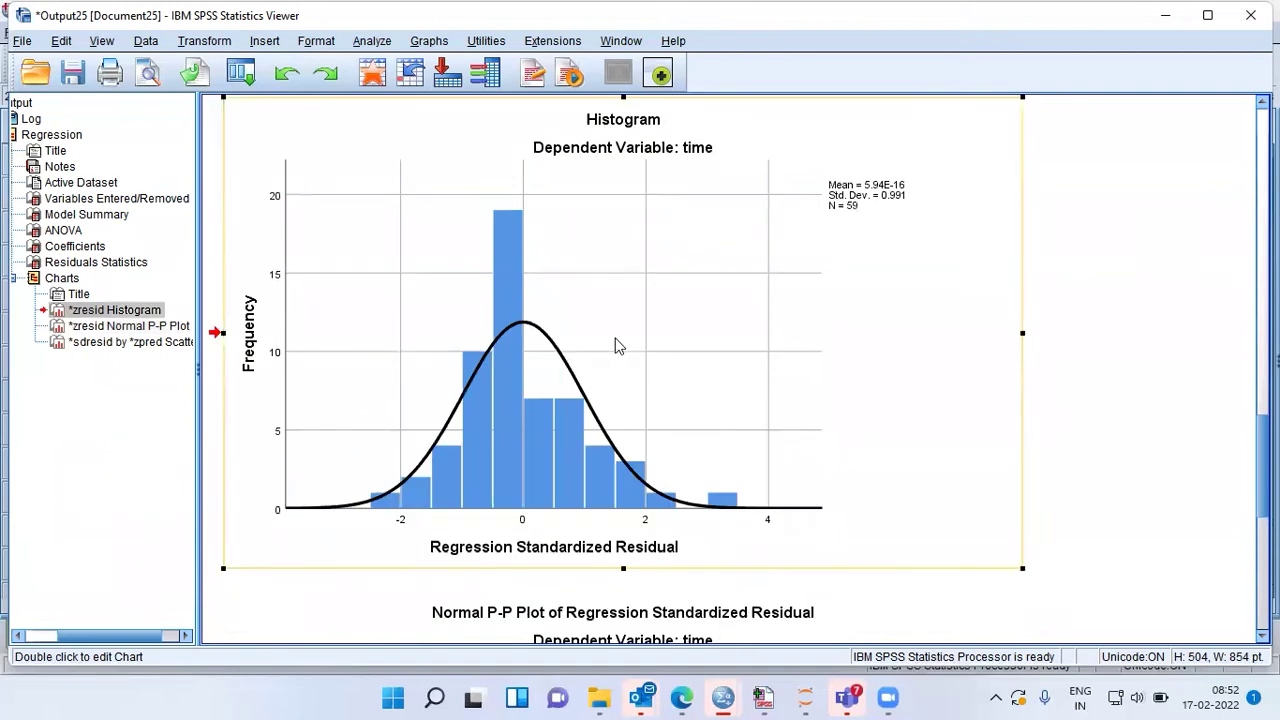
scroll(613, 366, down, 7)
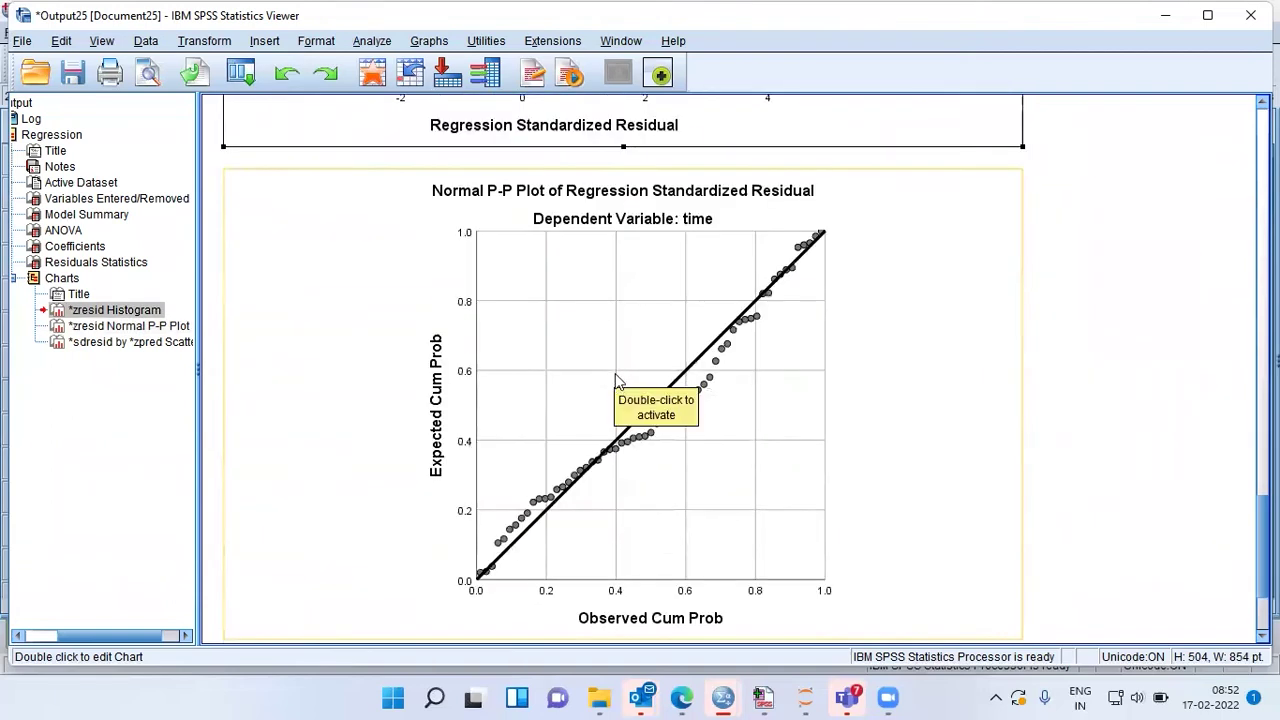
click(615, 378)
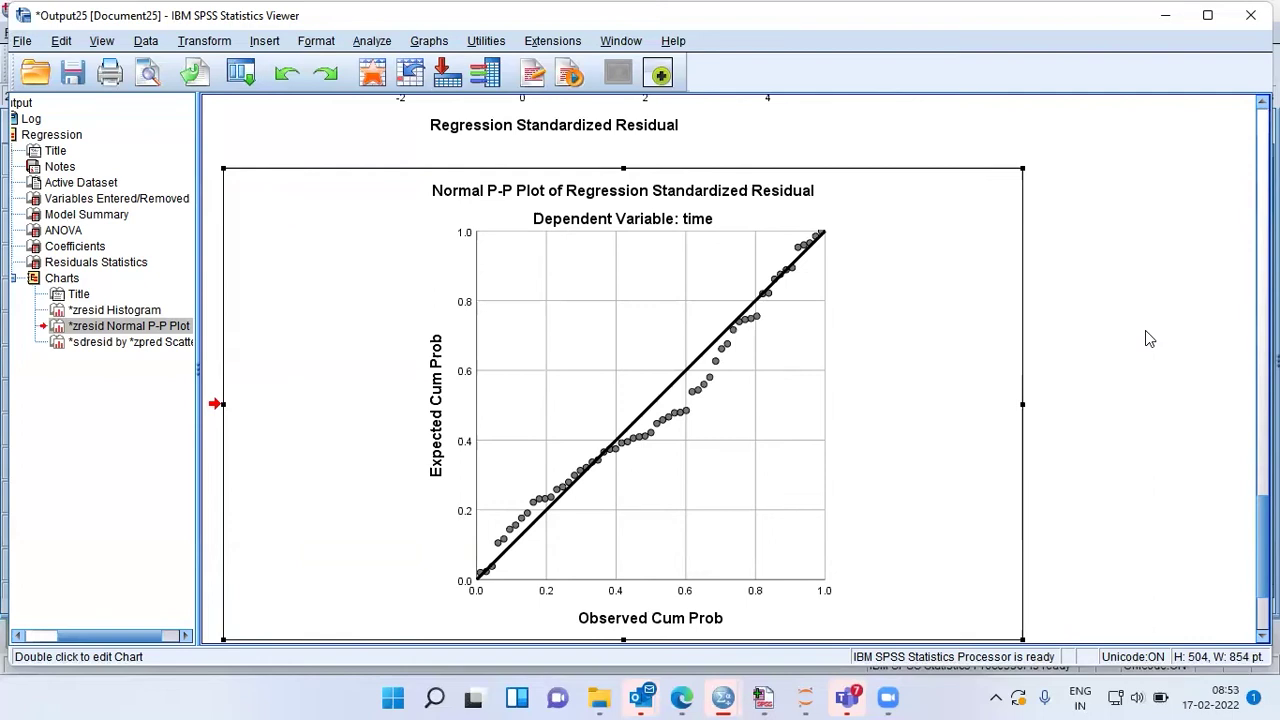
- Examine the scatterplot of studentized deleted residuals against standardized predicted values for the dependent variable time
scroll(1146, 333, down, 2)
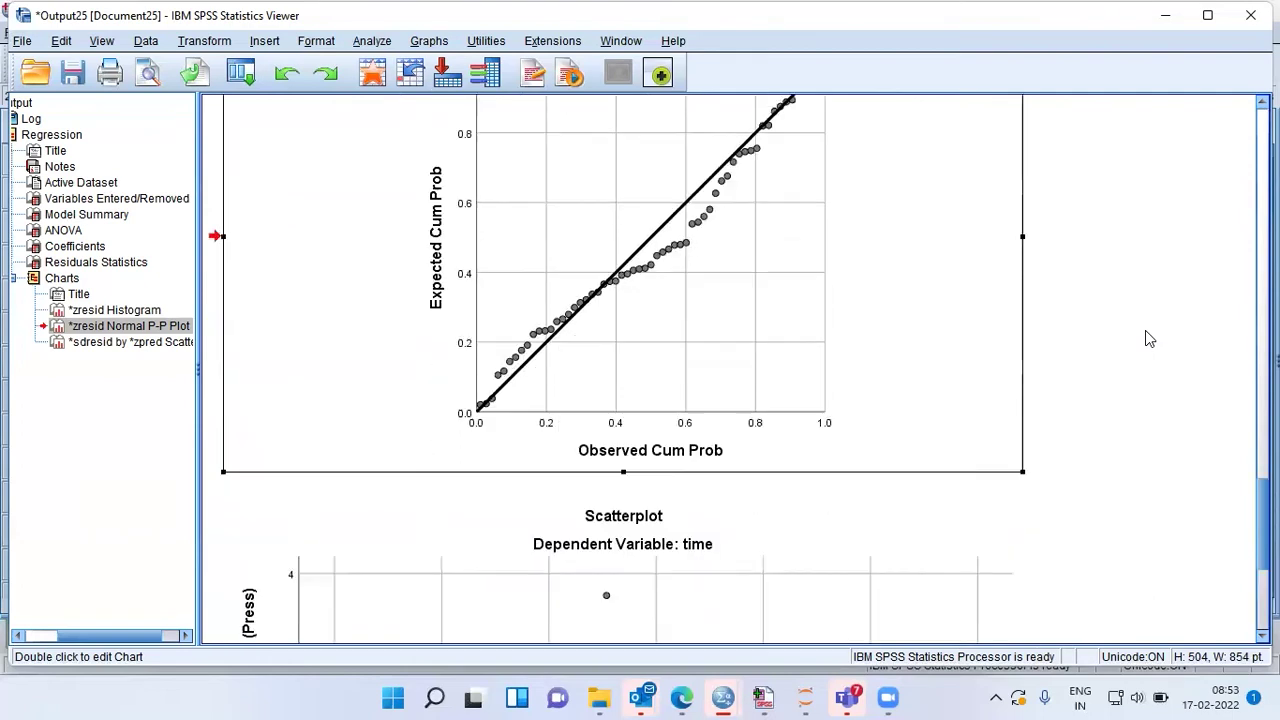
scroll(1146, 333, down, 3)
scroll(1148, 338, down, 3)
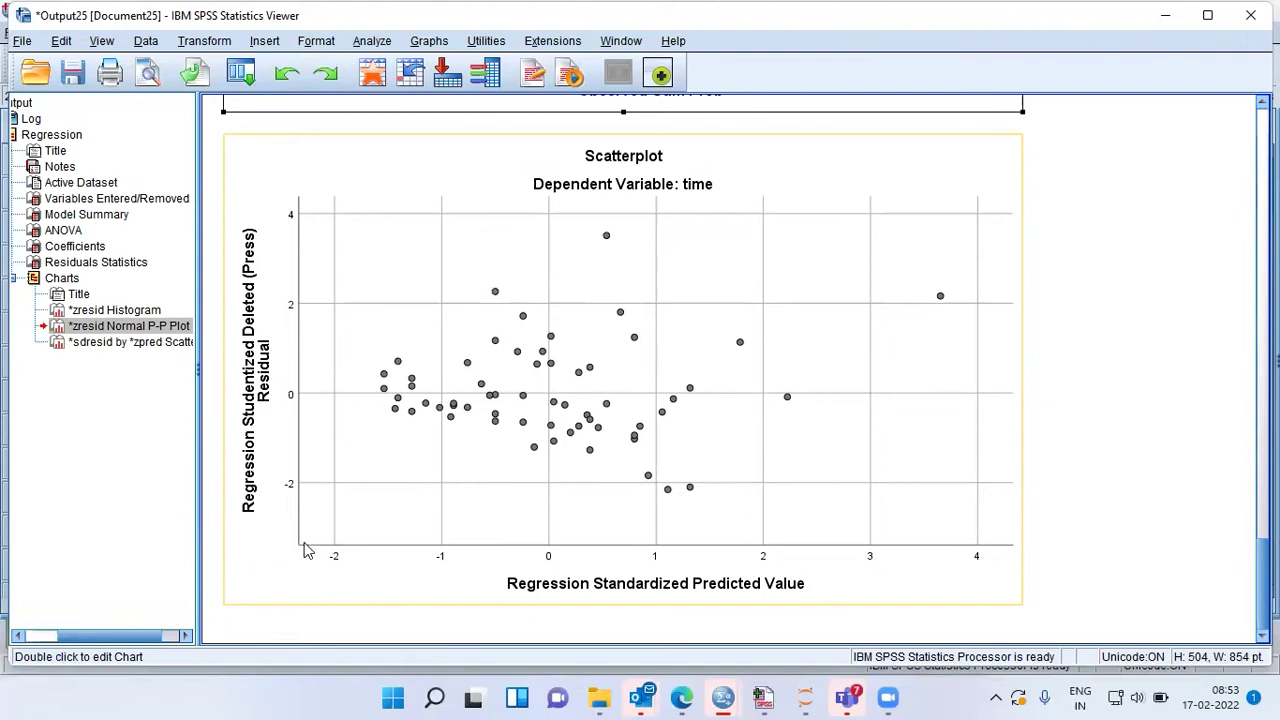
click(307, 254)
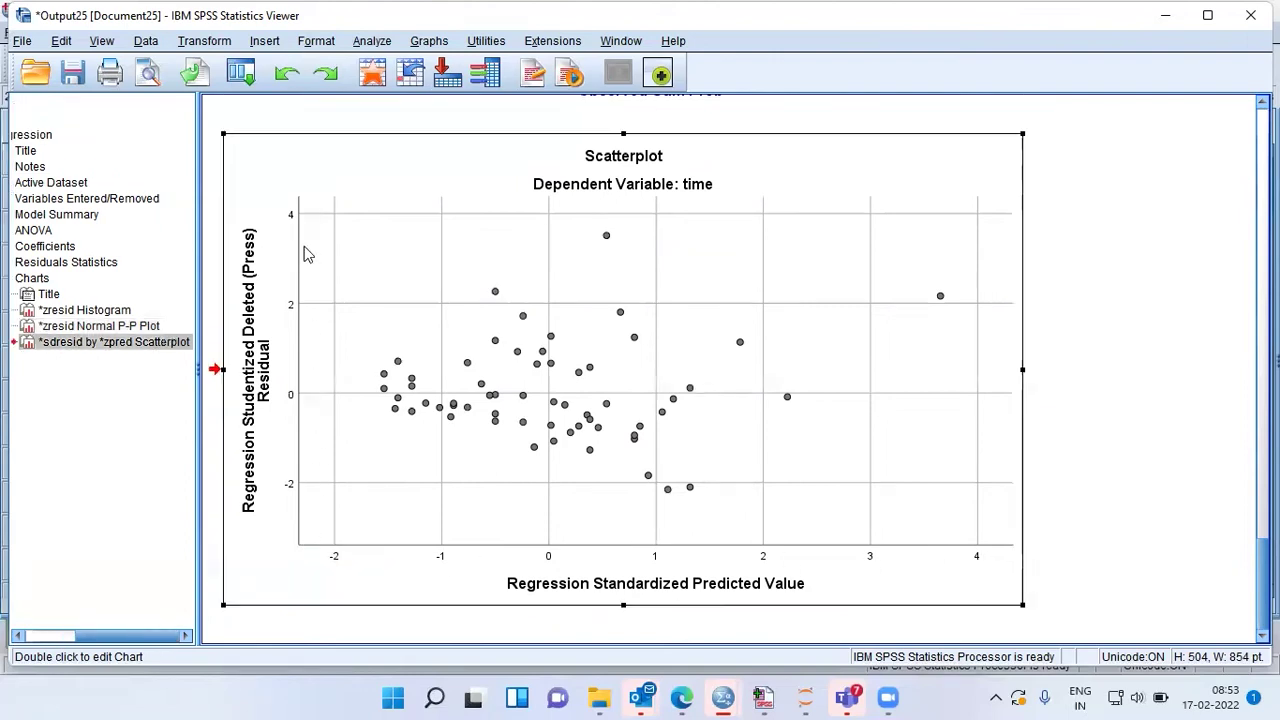
double_click(304, 246)
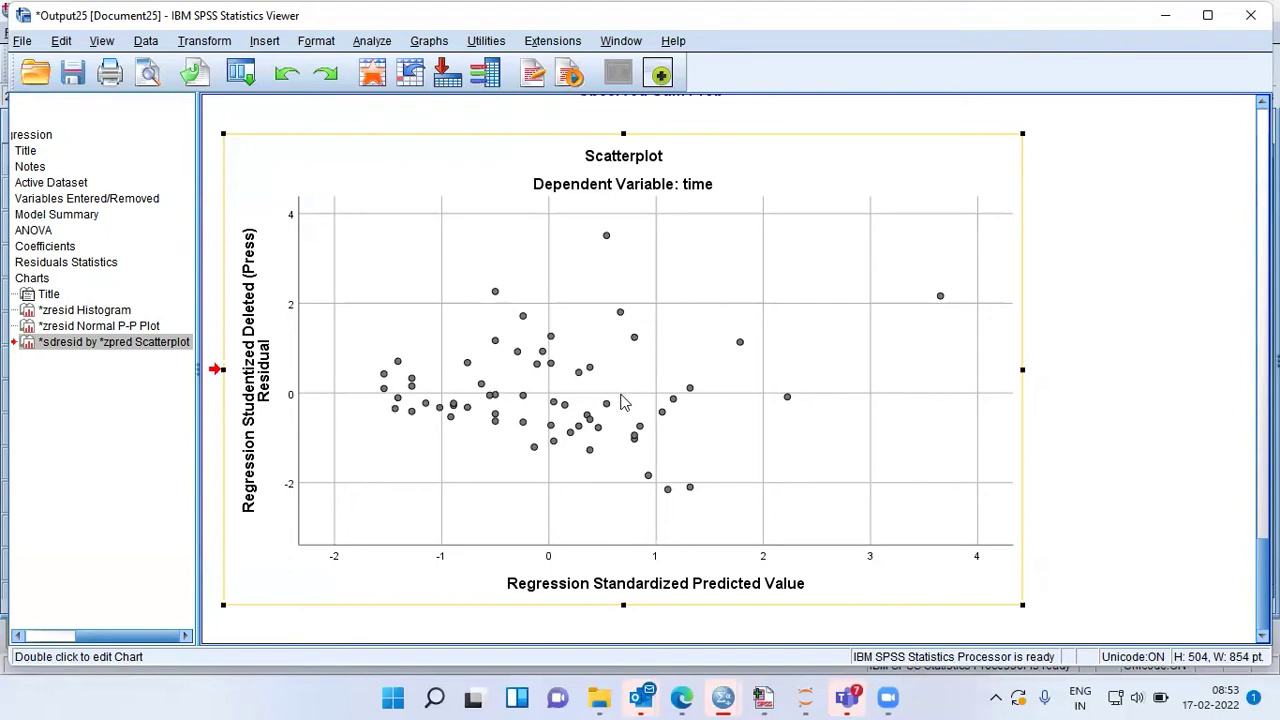
click(620, 316)
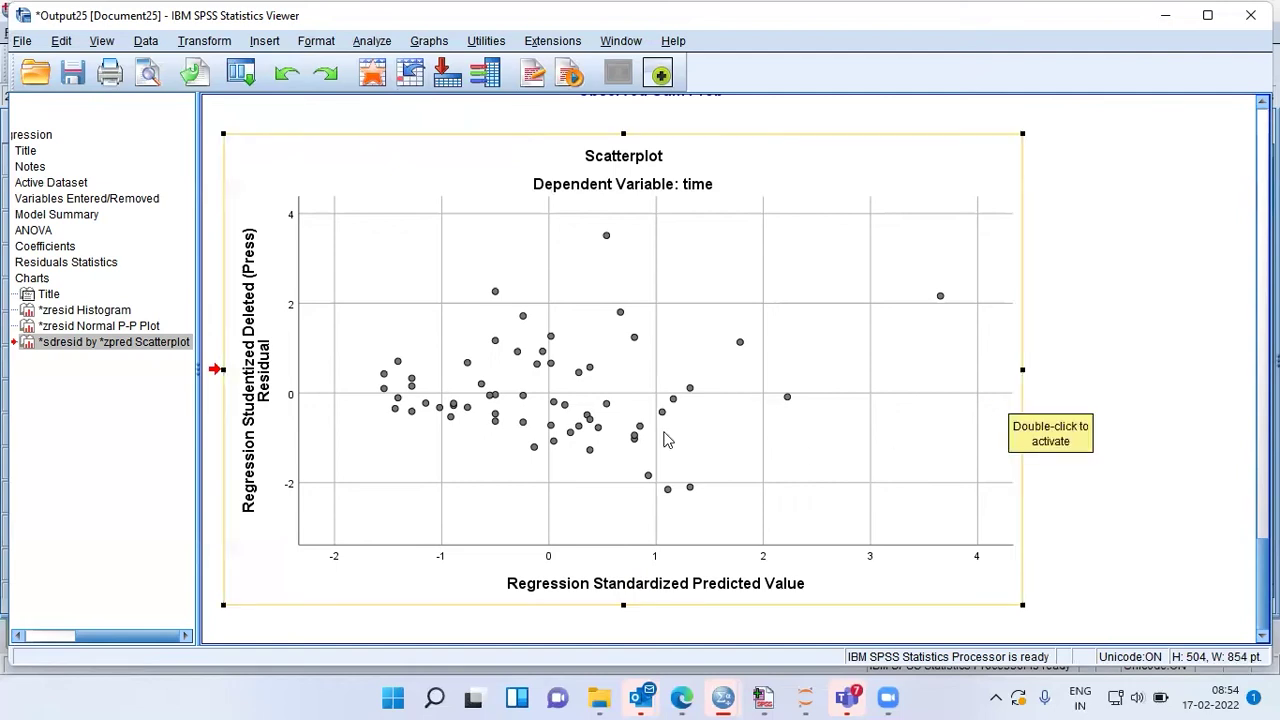
click(735, 437)
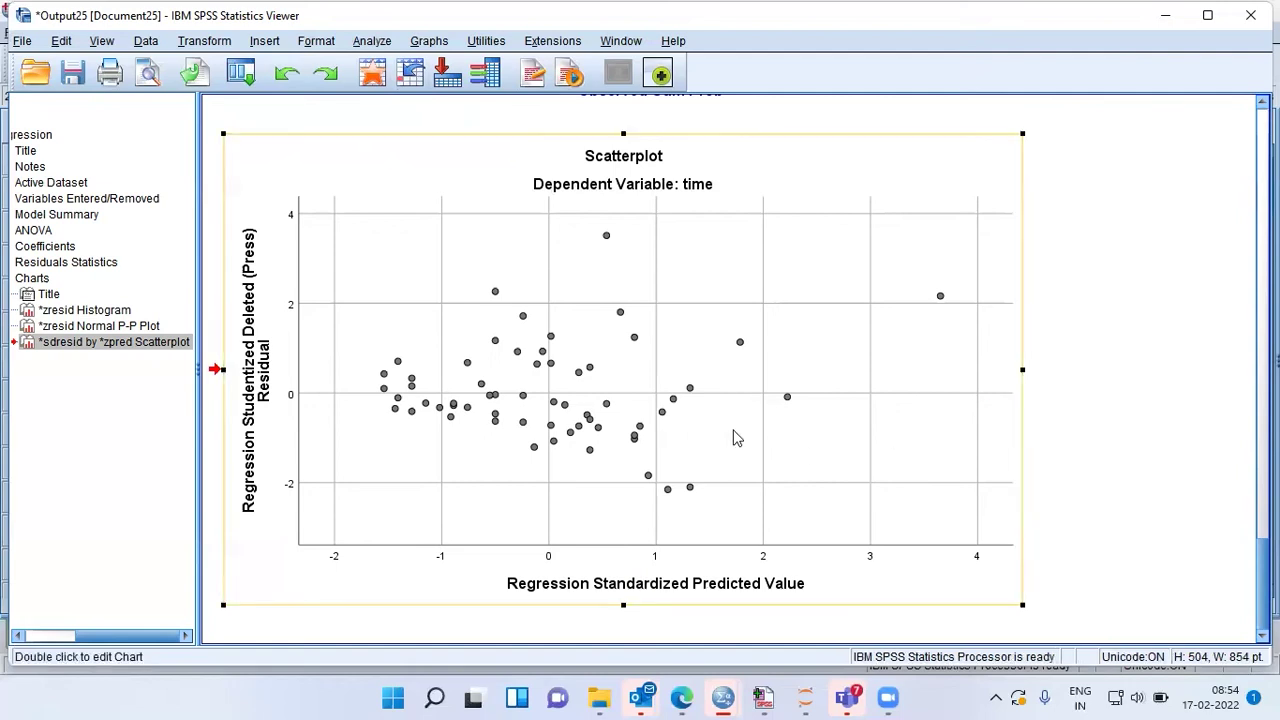
double_click(798, 437)
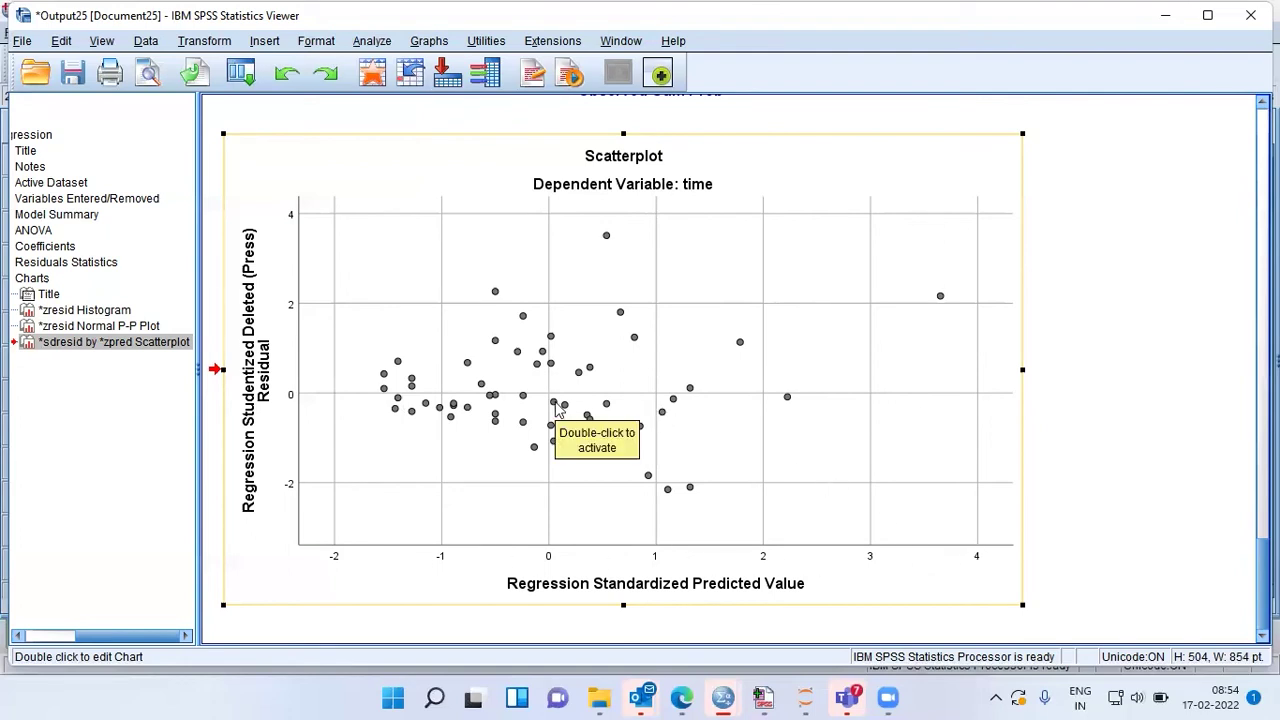
click(866, 414)
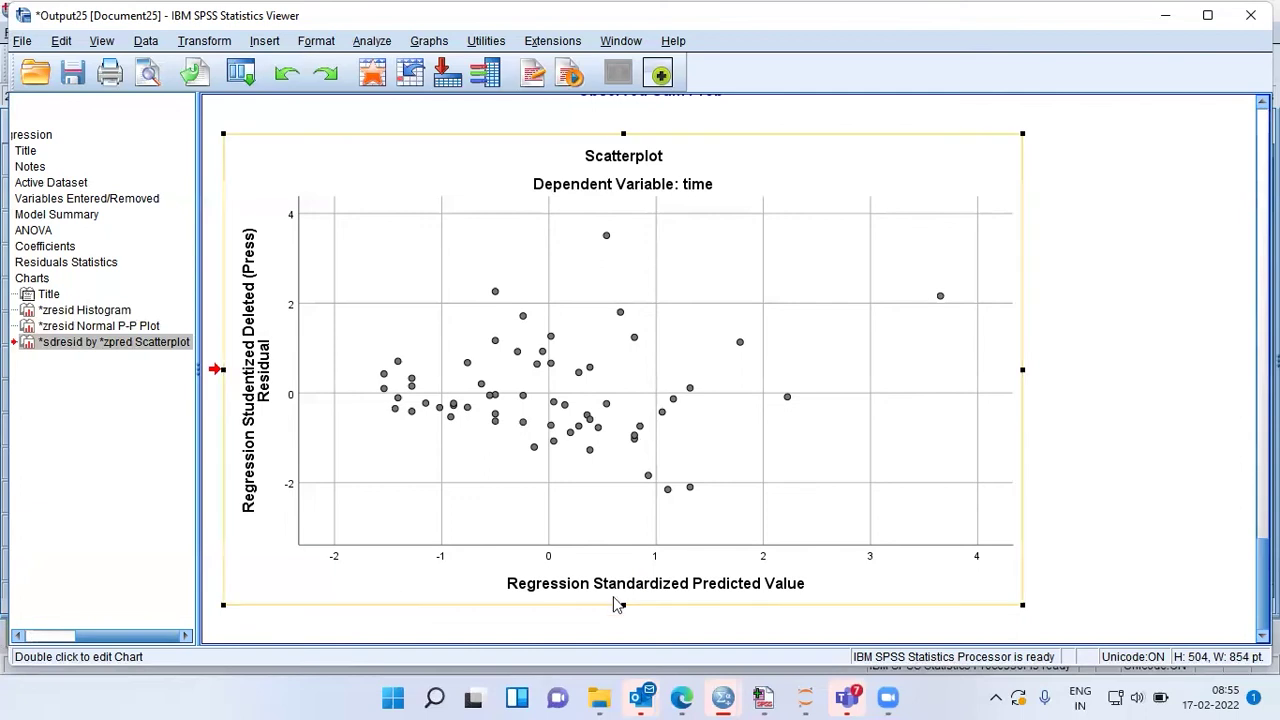
- Start a new chart in Chart Builder using the Simple Scatter template from the Scatter/Dot gallery
click(435, 42)
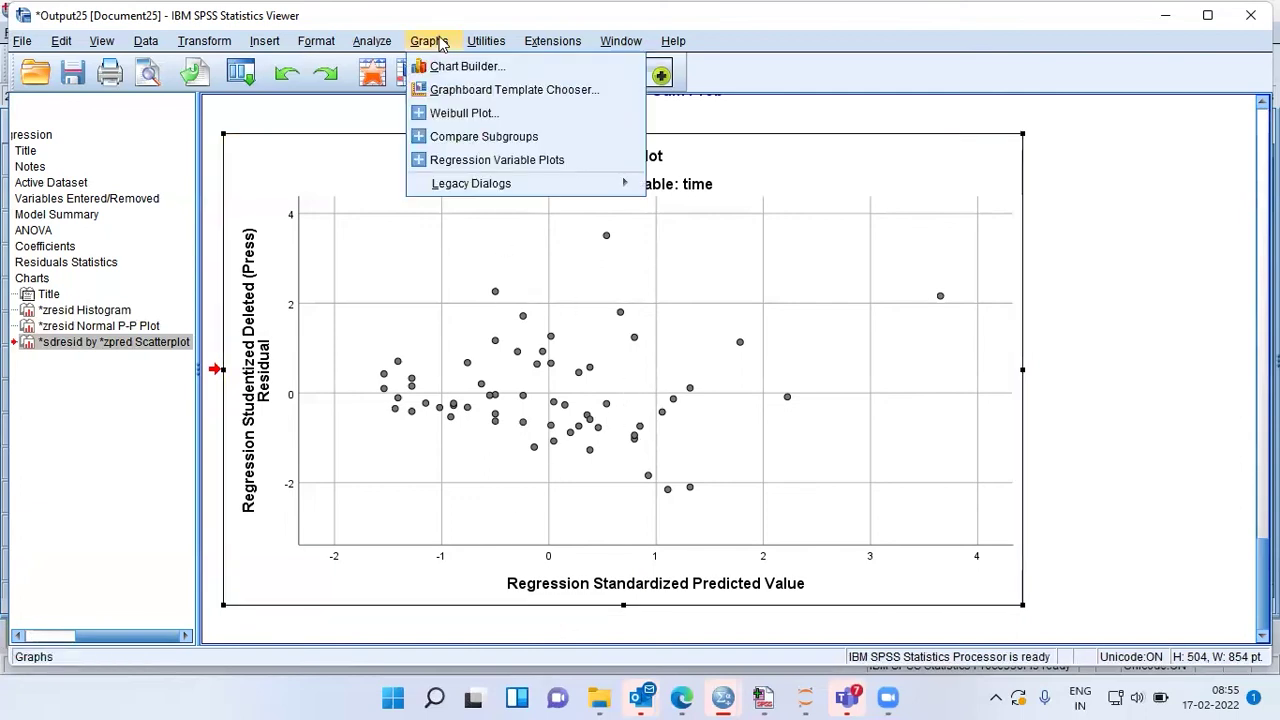
click(495, 68)
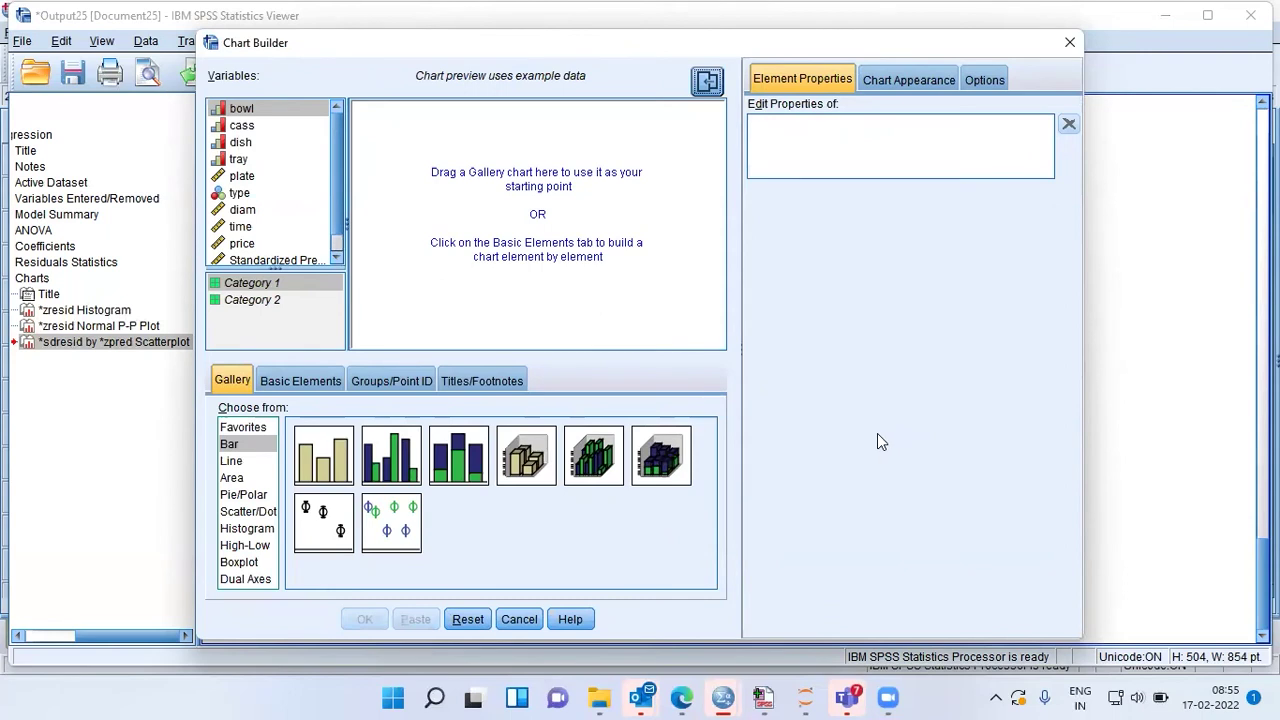
click(248, 512)
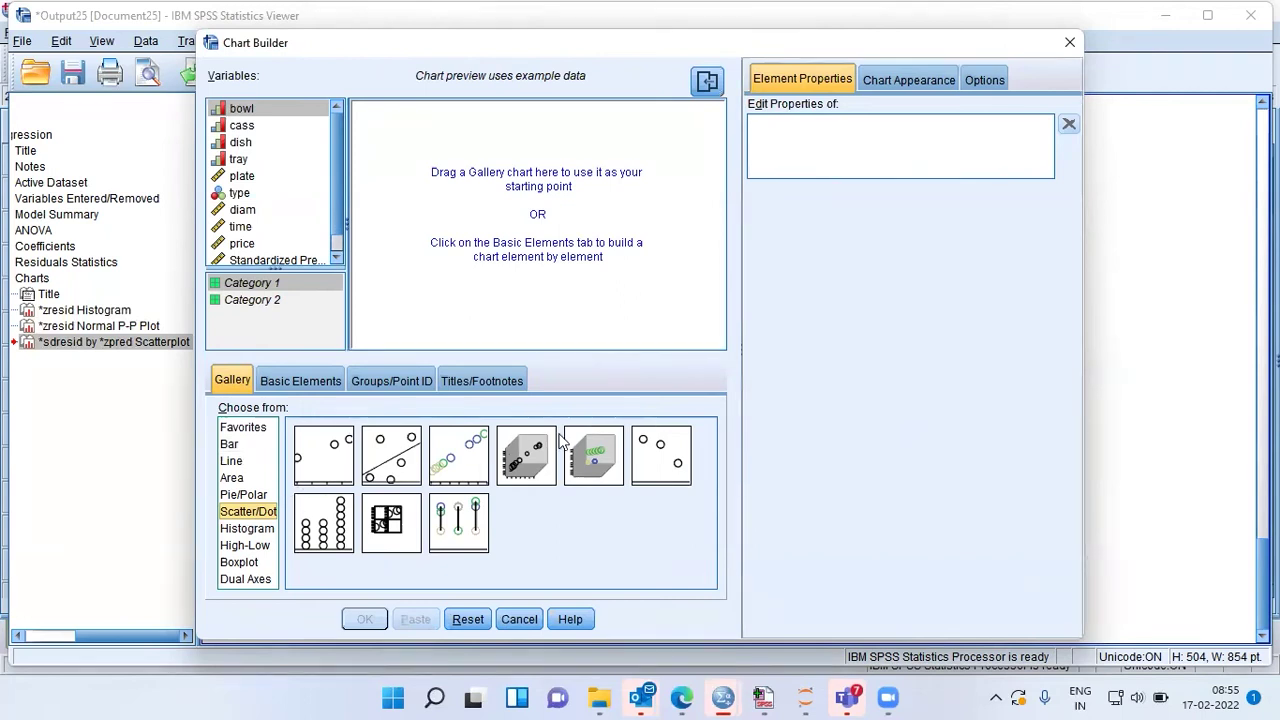
click(333, 478)
drag(333, 478, 450, 282)
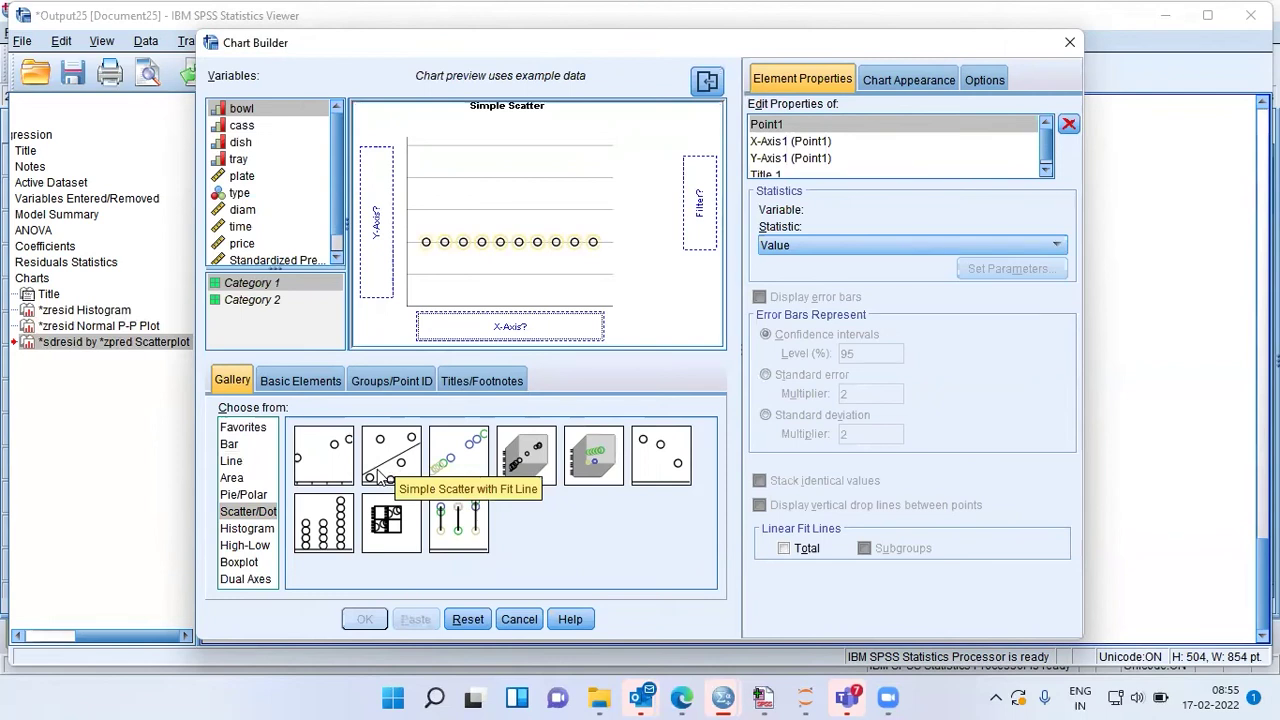
- Assign Standardized Residual to the Y-axis and diam to the X-axis of the scatter chart, and generate it
scroll(336, 210, down, 1)
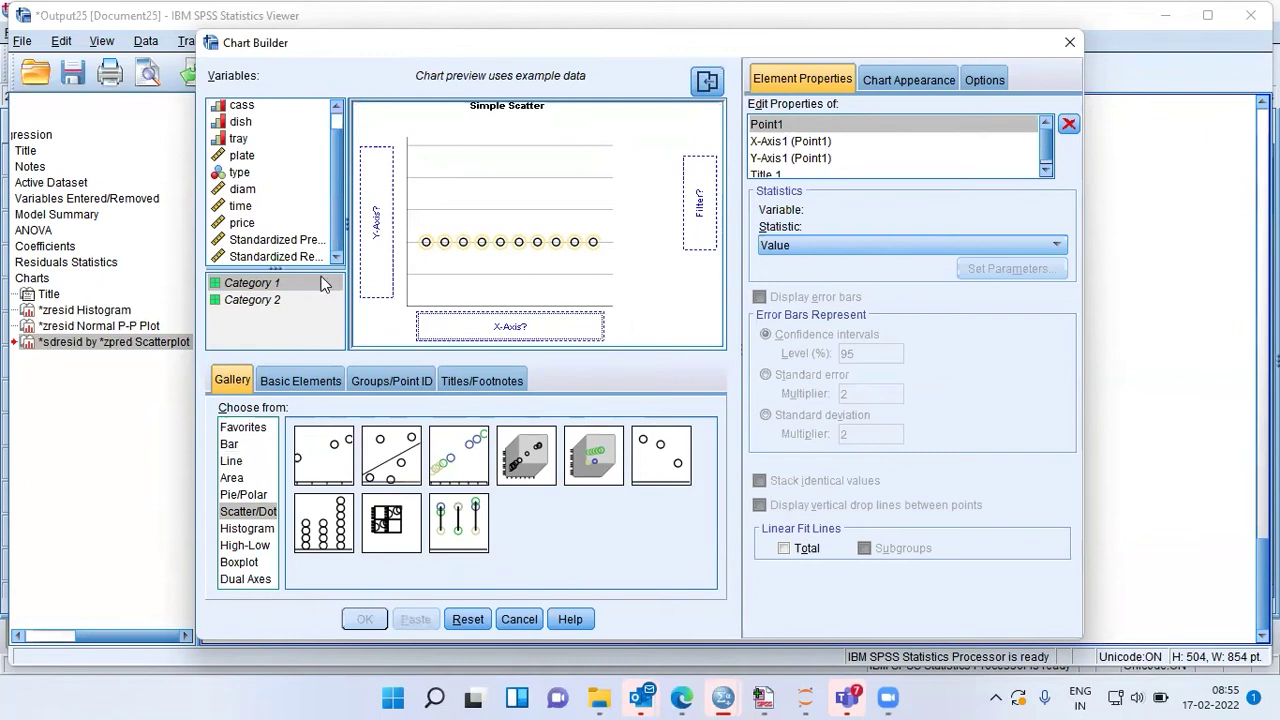
drag(293, 262, 376, 234)
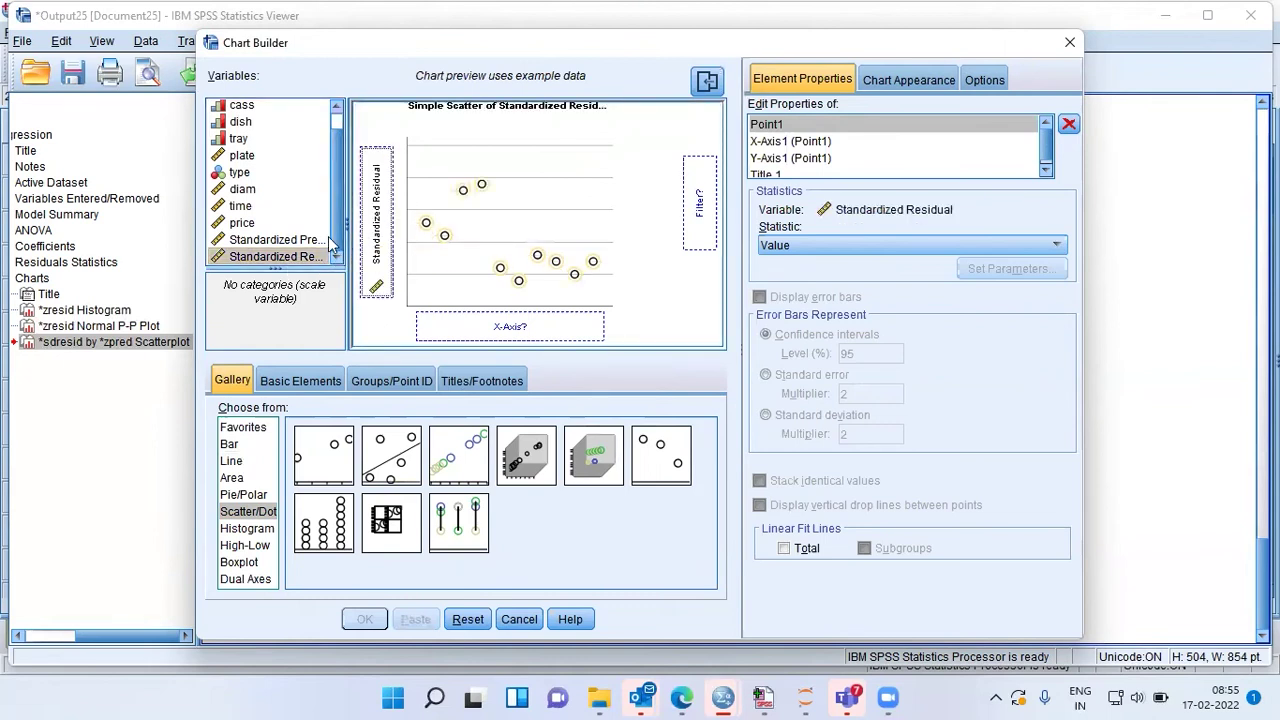
click(288, 242)
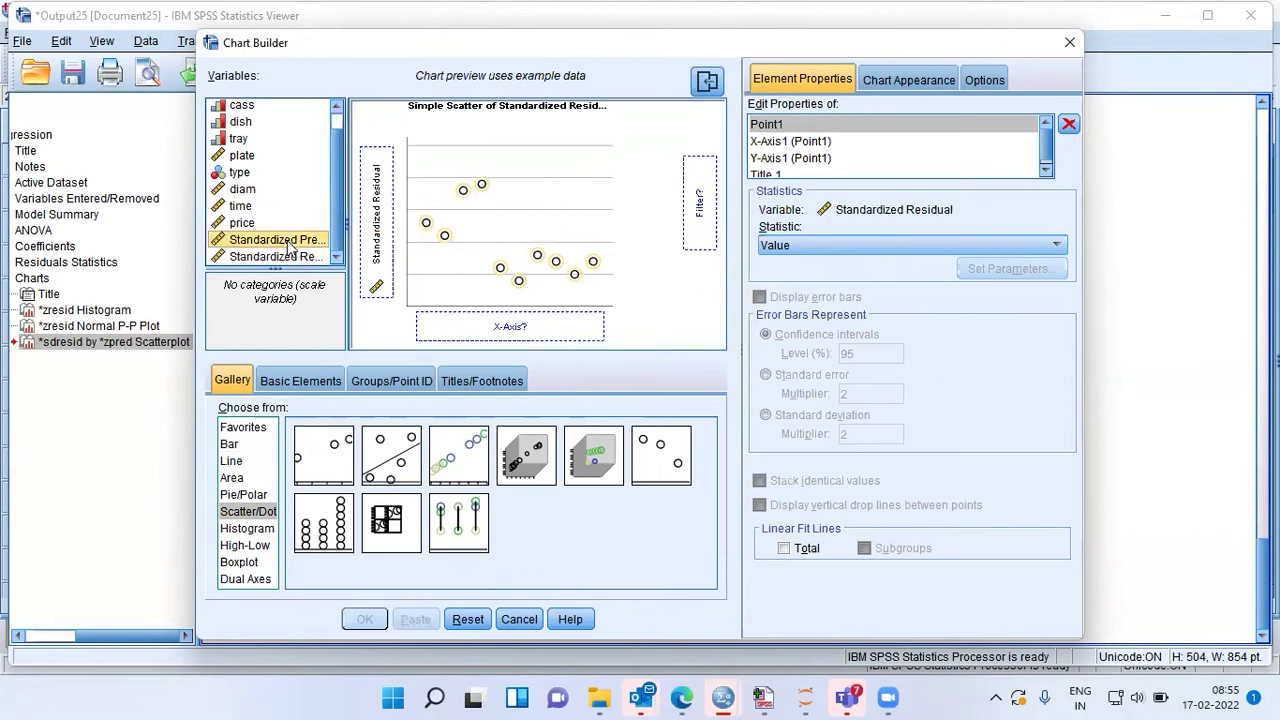
click(242, 192)
drag(243, 197, 518, 326)
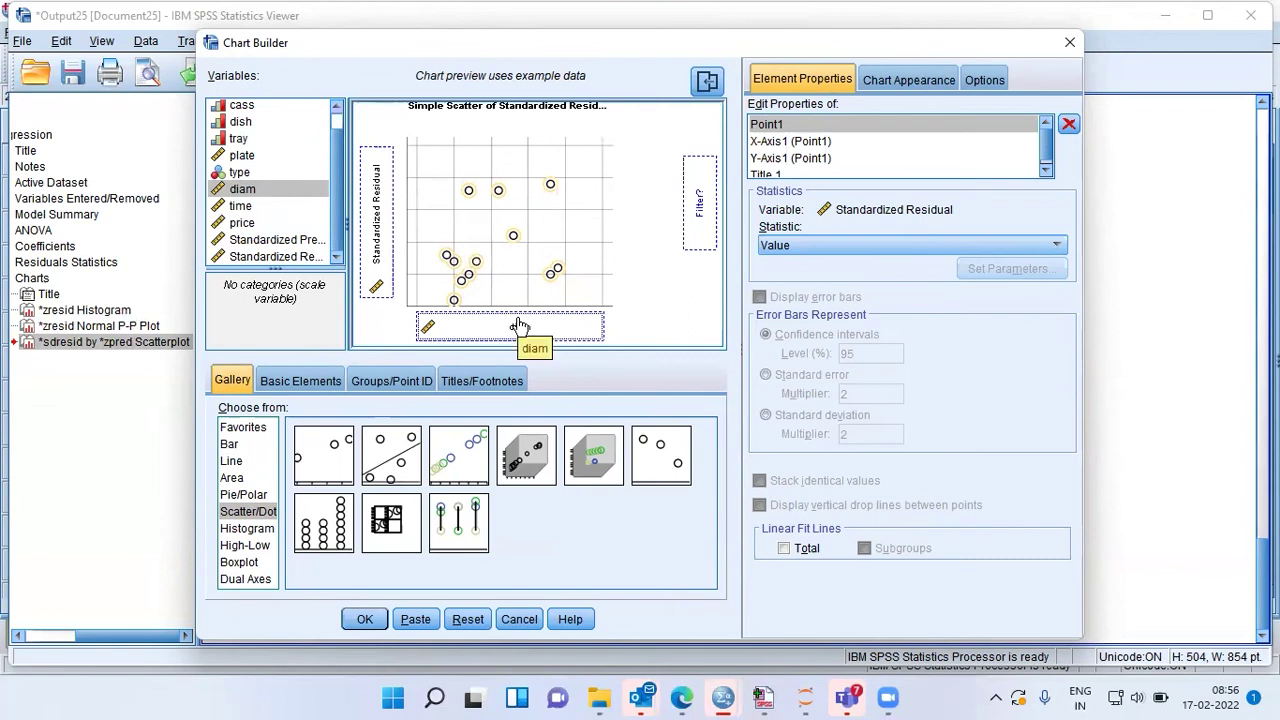
click(578, 326)
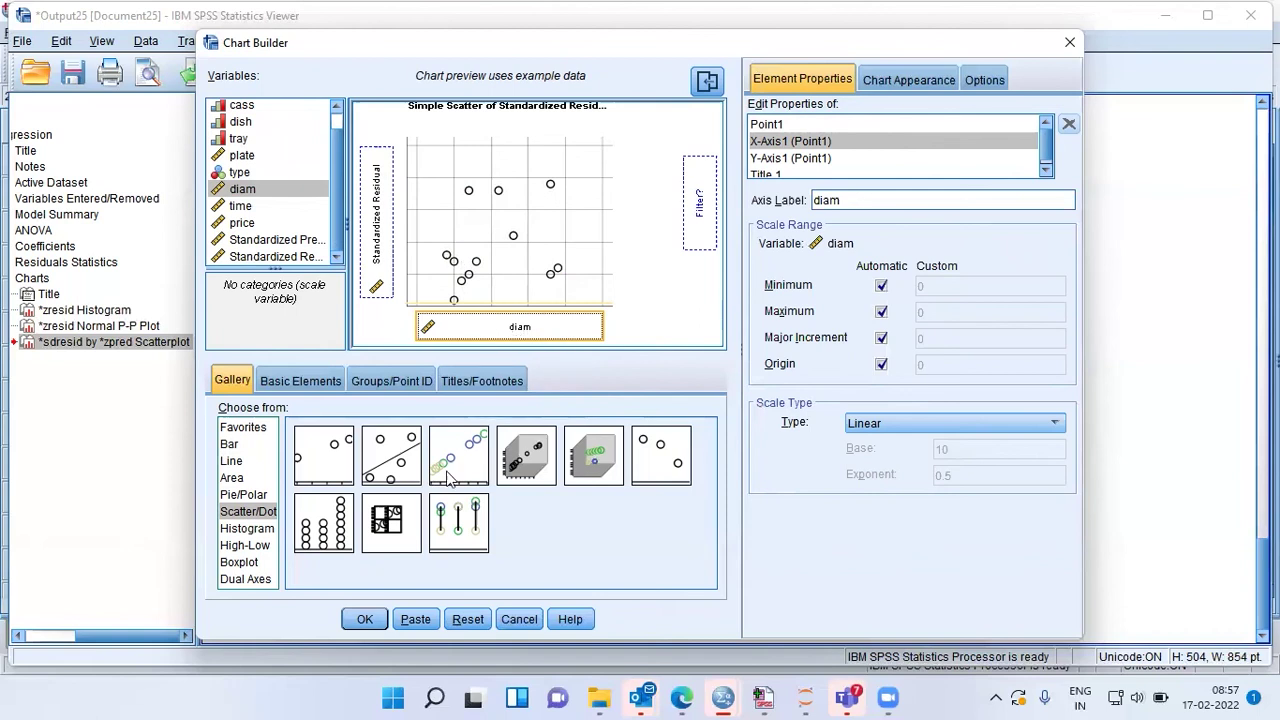
click(368, 618)
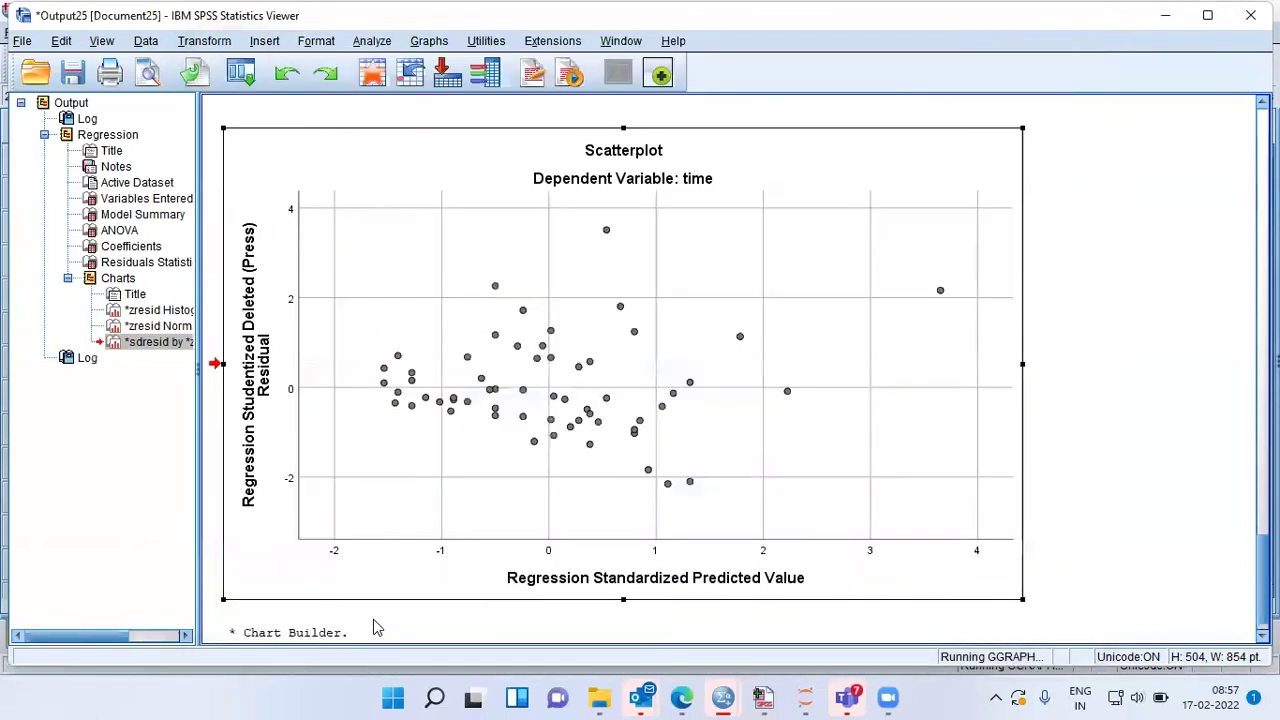
- Examine the scatter of standardized residuals by diam and compare it with the regression scatterplot of studentized deleted residuals
scroll(667, 552, down, 2)
scroll(667, 552, down, 5)
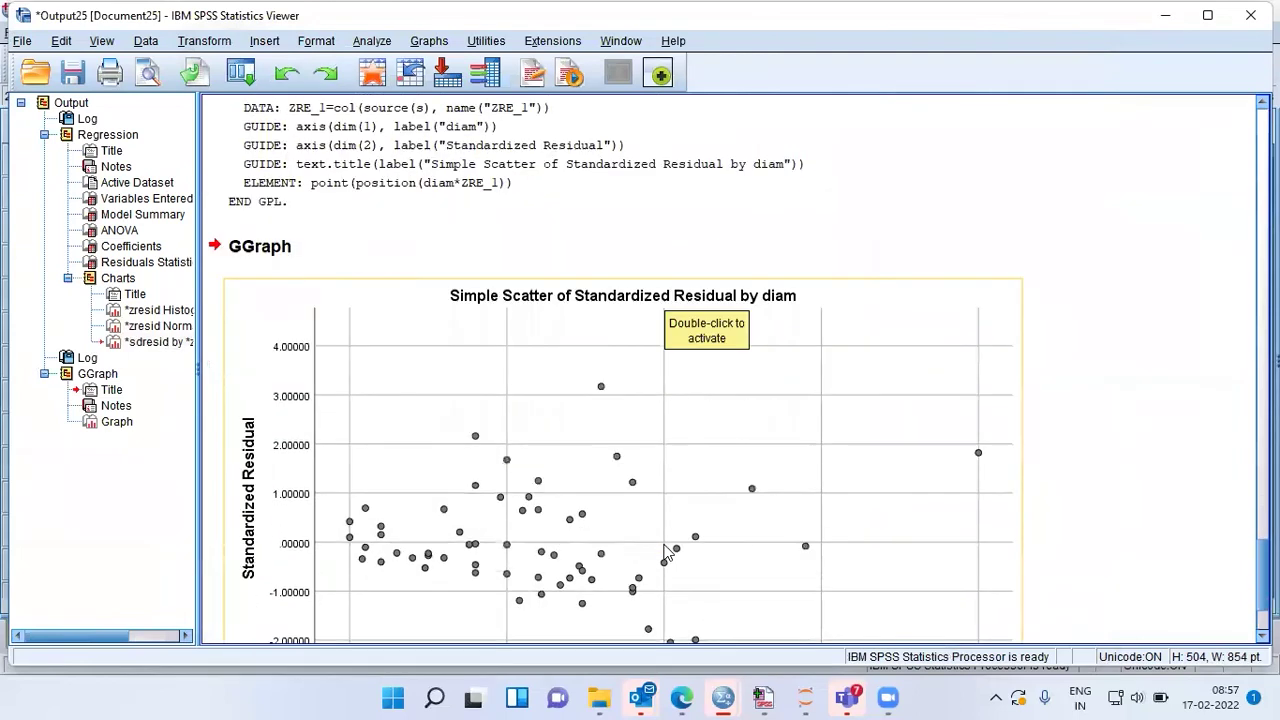
click(557, 514)
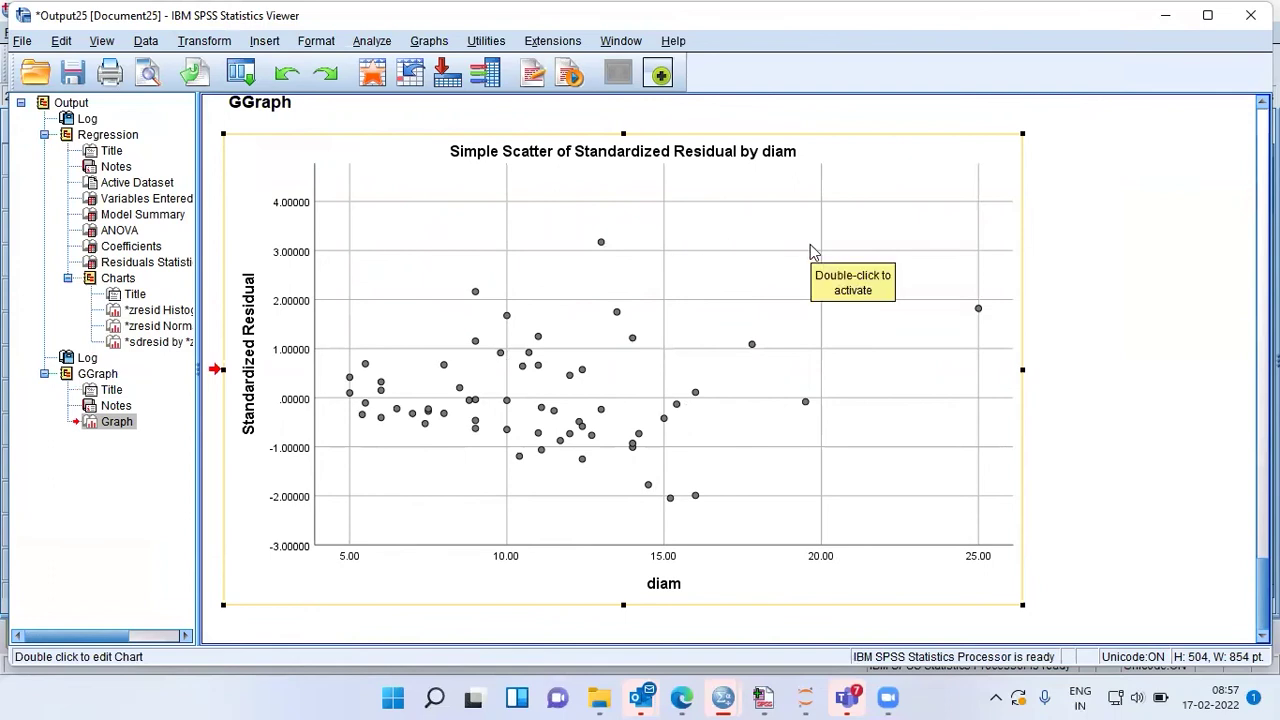
scroll(677, 331, up, 6)
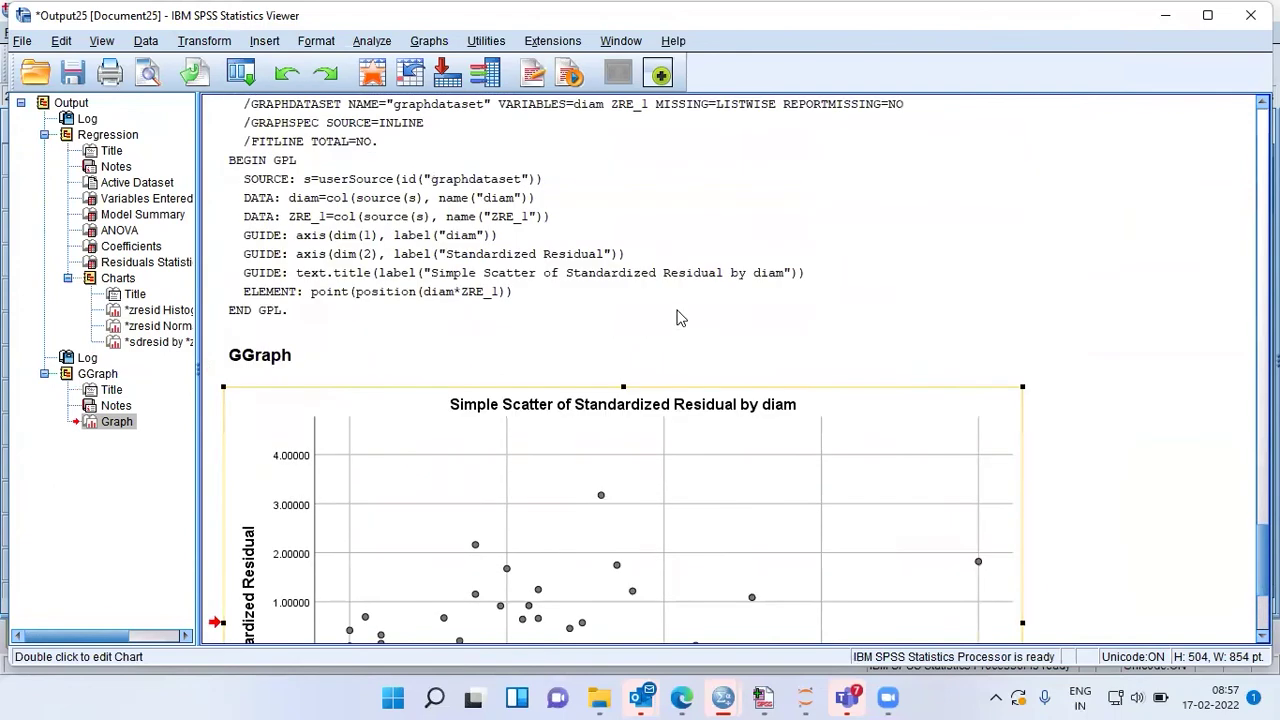
click(682, 230)
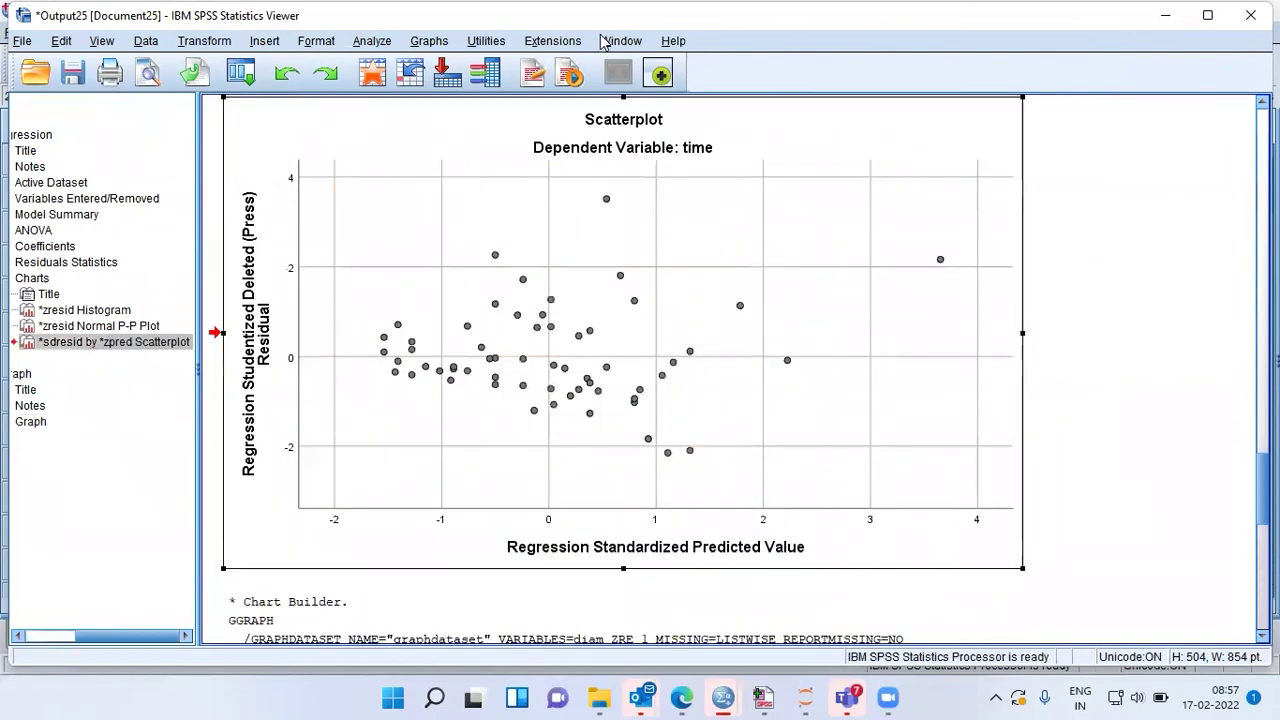
scroll(636, 393, down, 3)
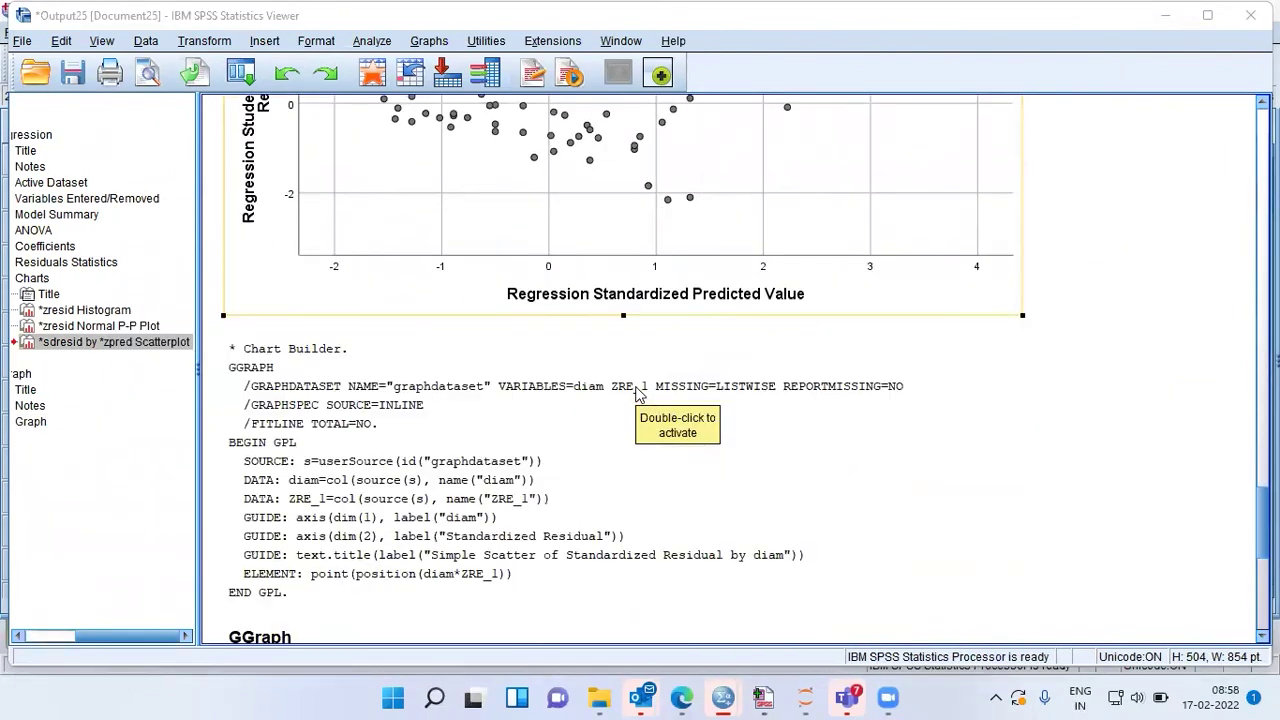
scroll(636, 393, down, 6)
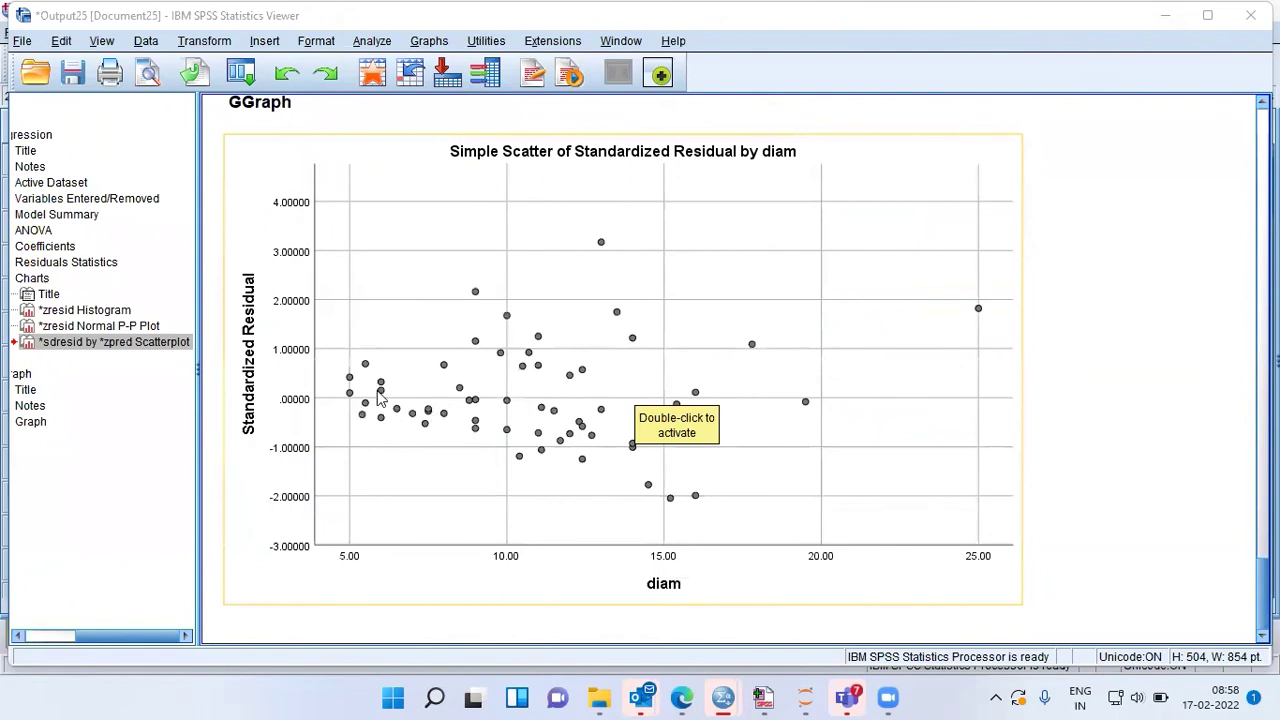
click(617, 444)
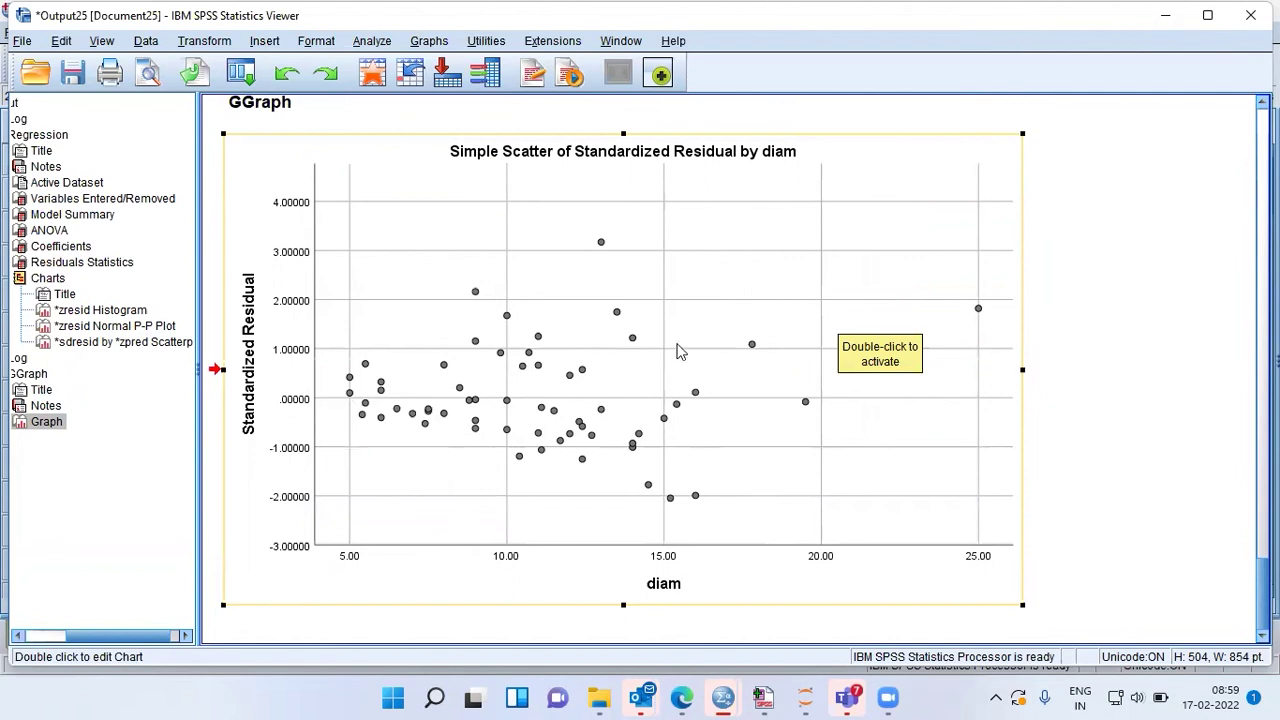
scroll(576, 435, up, 2)
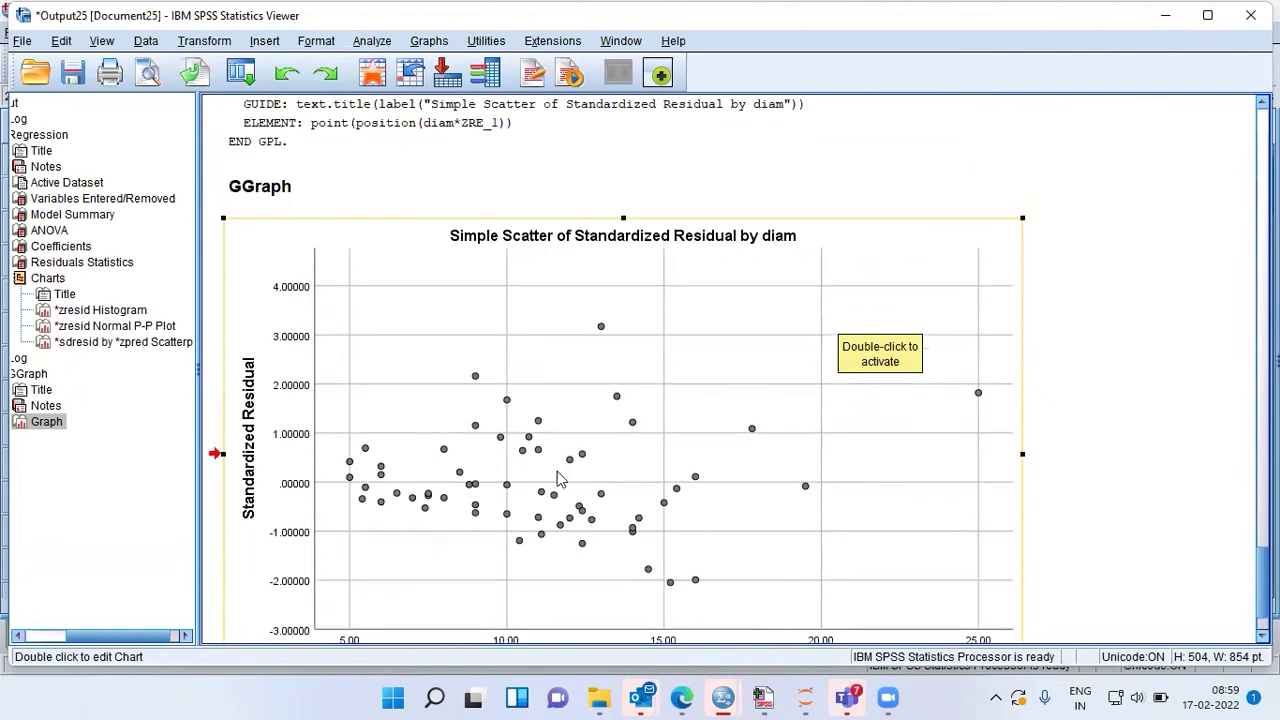
scroll(663, 503, down, 2)
scroll(662, 495, up, 12)
scroll(660, 483, up, 5)
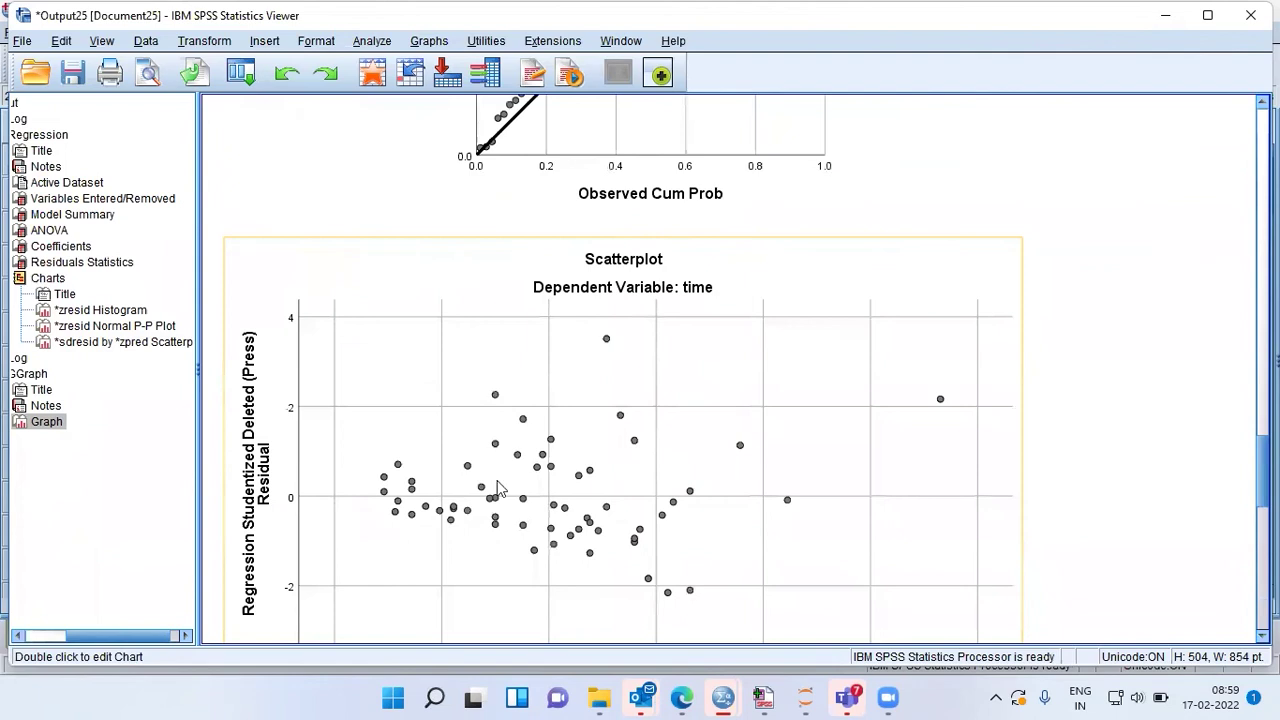
scroll(656, 467, down, 5)
scroll(656, 467, down, 12)
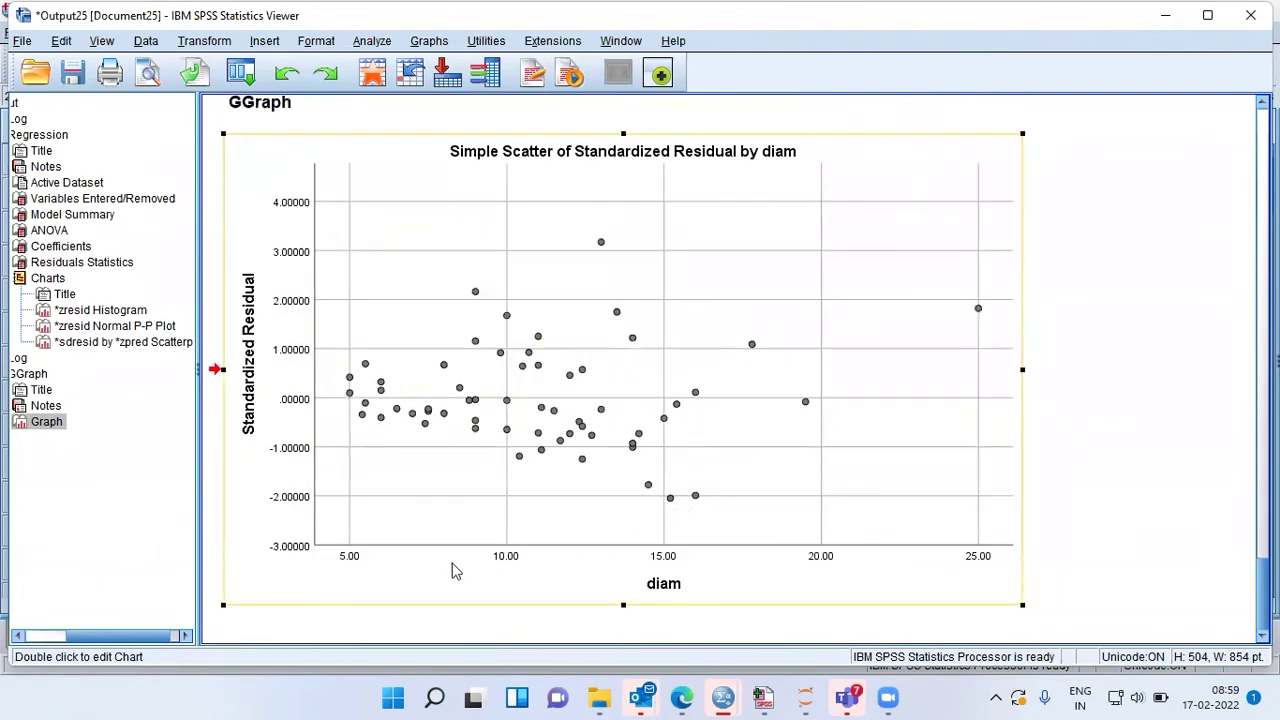
click(592, 542)
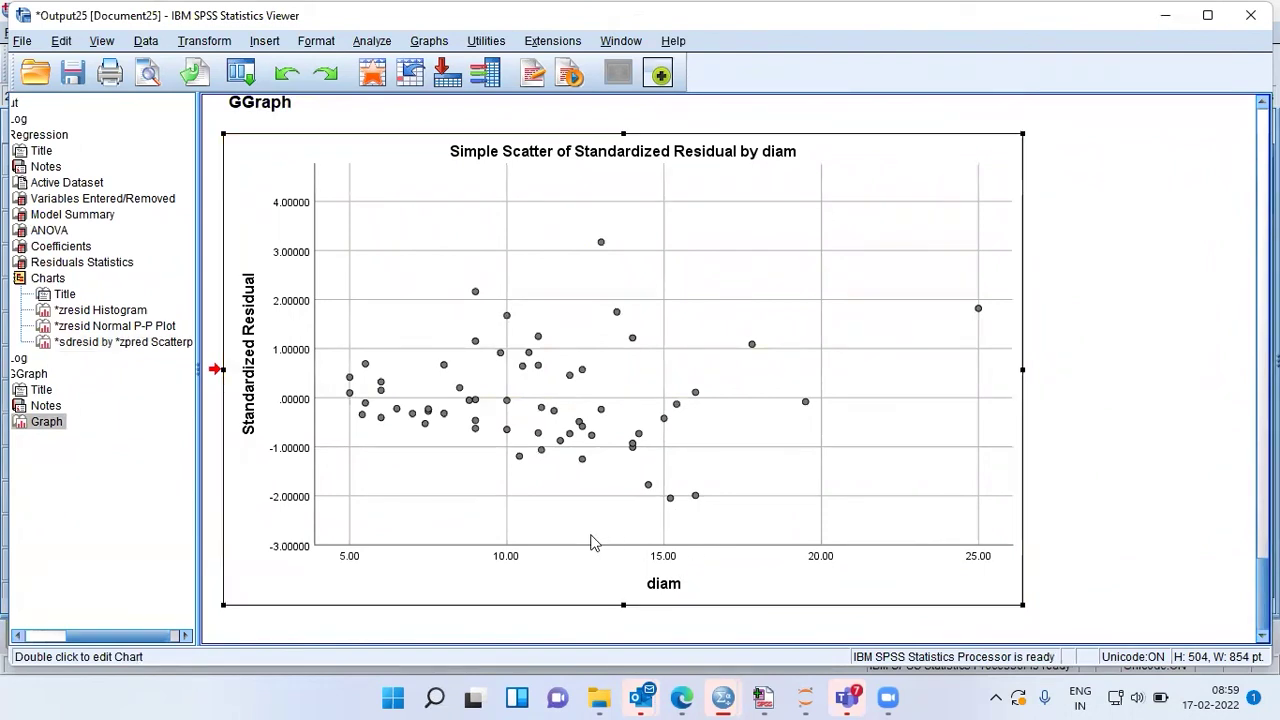
double_click(592, 542)
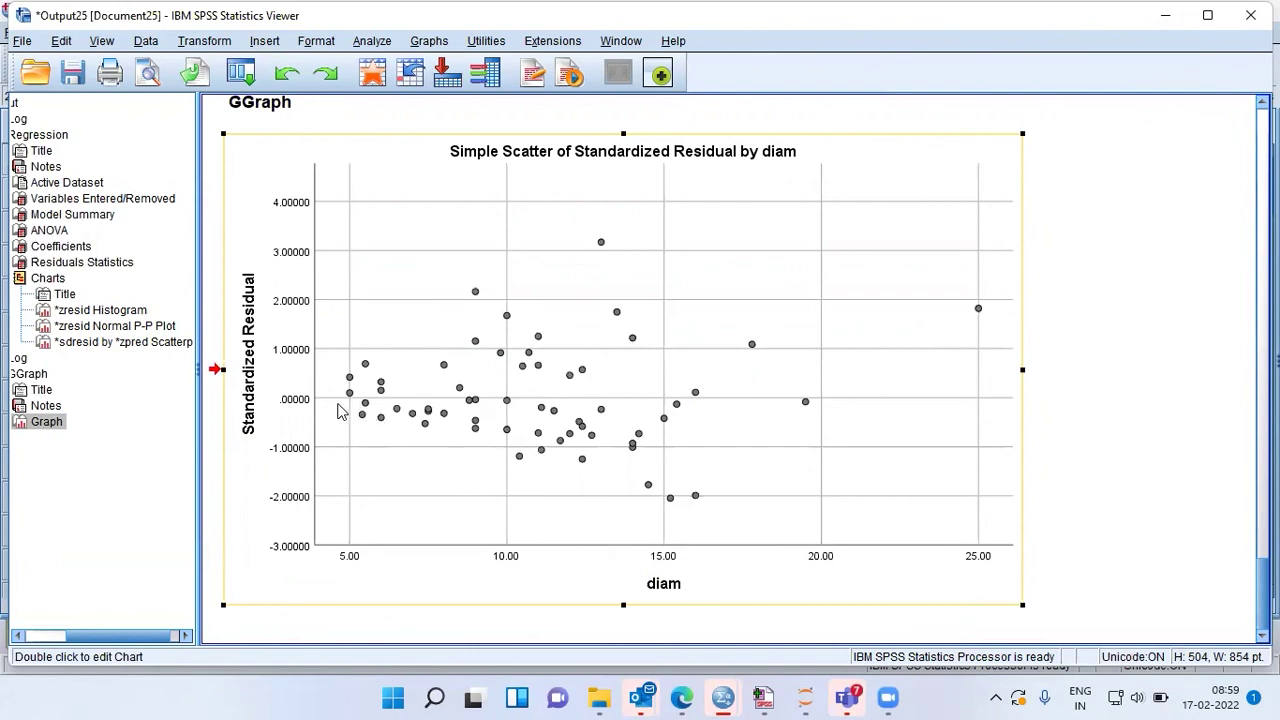
click(418, 399)
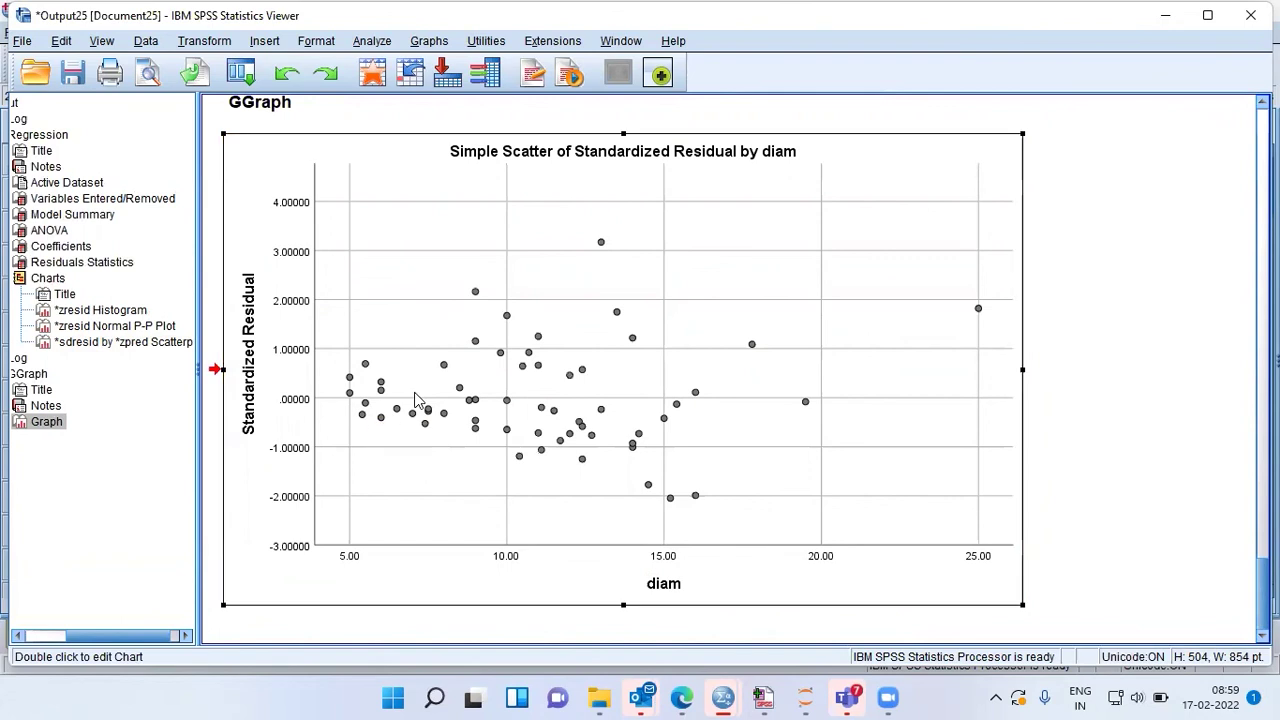